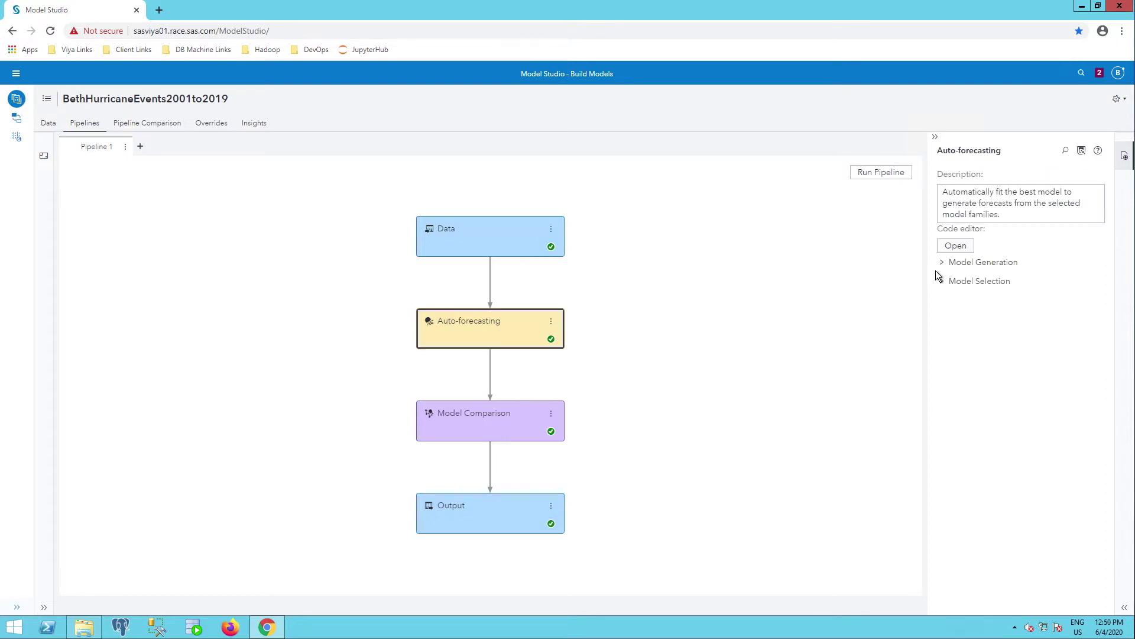
# Step: Review the Model Generation and Model Selection settings, then open the Auto-forecasting node's results
pyautogui.click(942, 262)
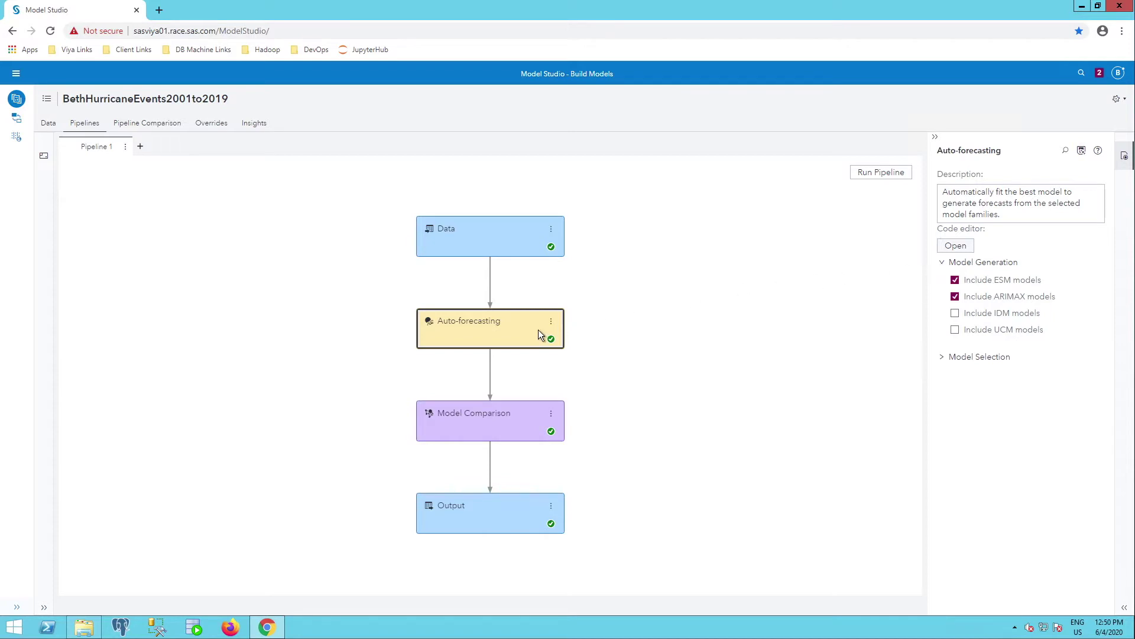
pyautogui.click(942, 357)
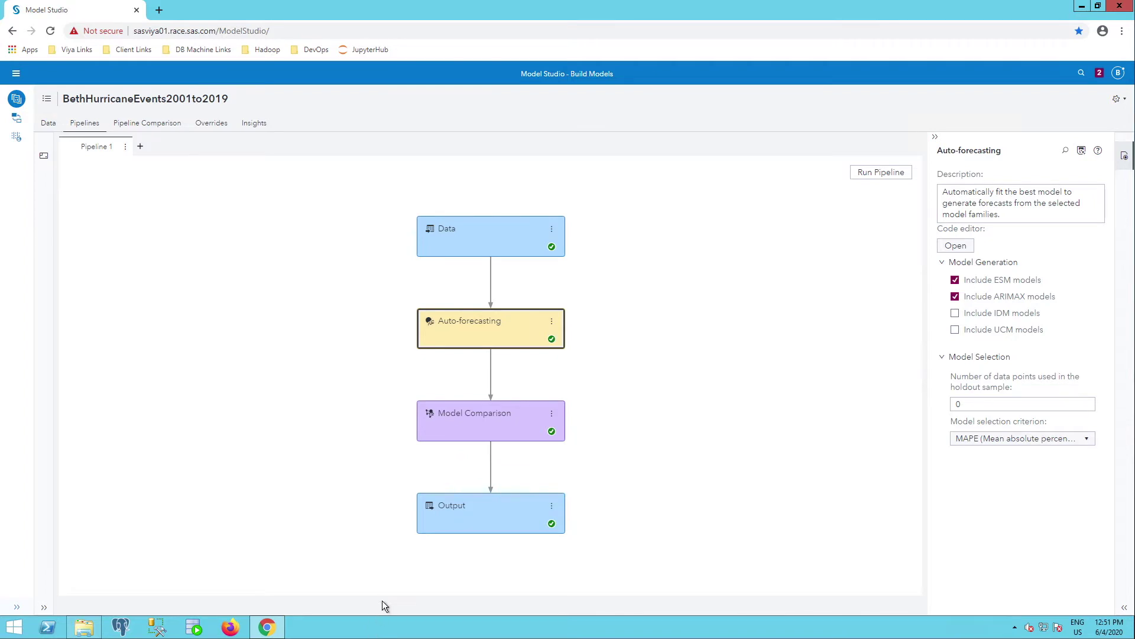
pyautogui.rightClick(489, 330)
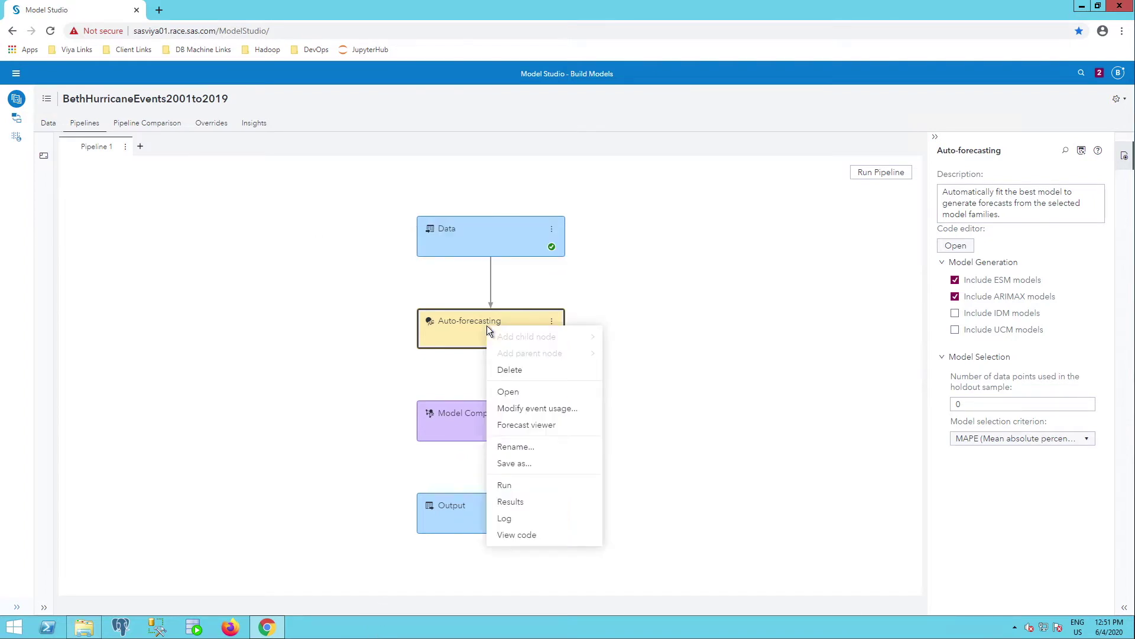
pyautogui.click(509, 502)
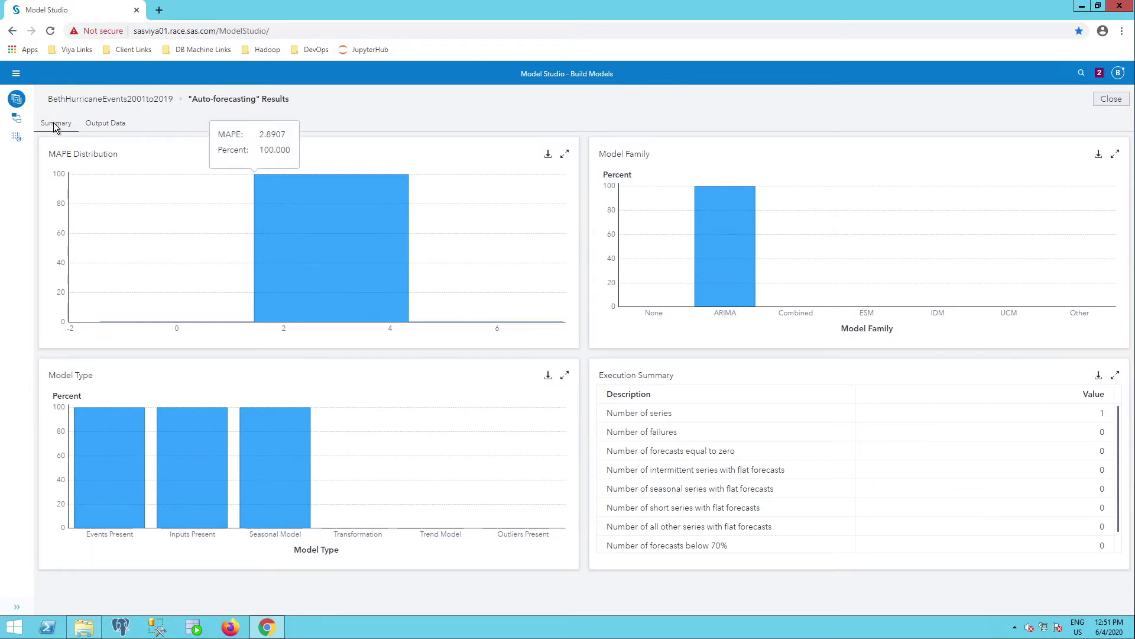
# Step: Load the OUTFOR table from the Output Data tab of the Auto-forecasting results
pyautogui.click(106, 124)
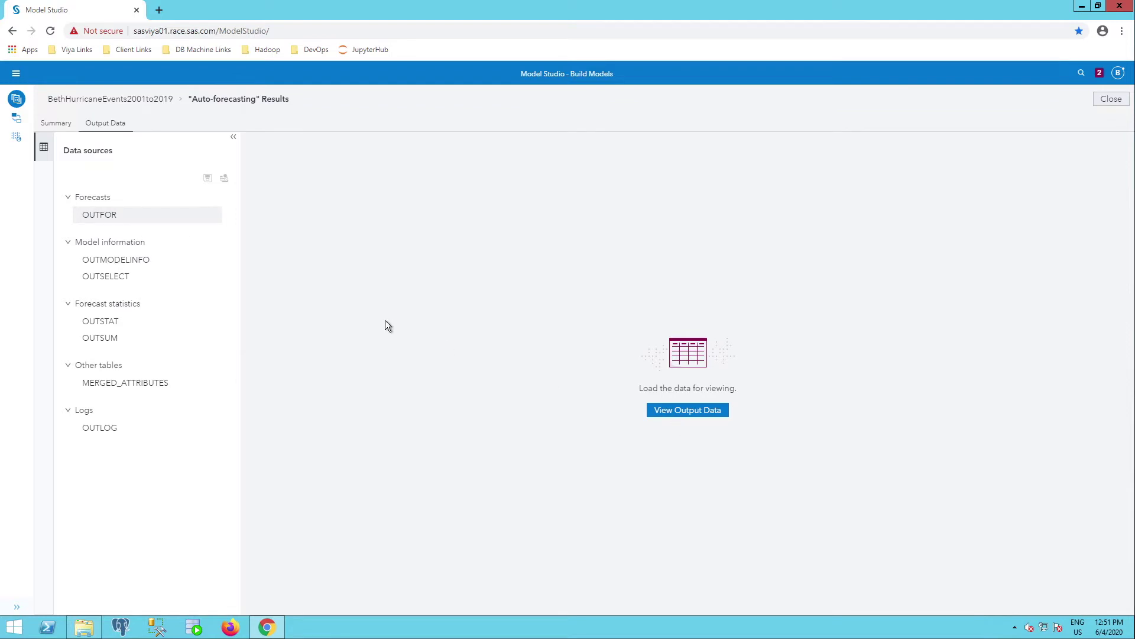
pyautogui.click(695, 417)
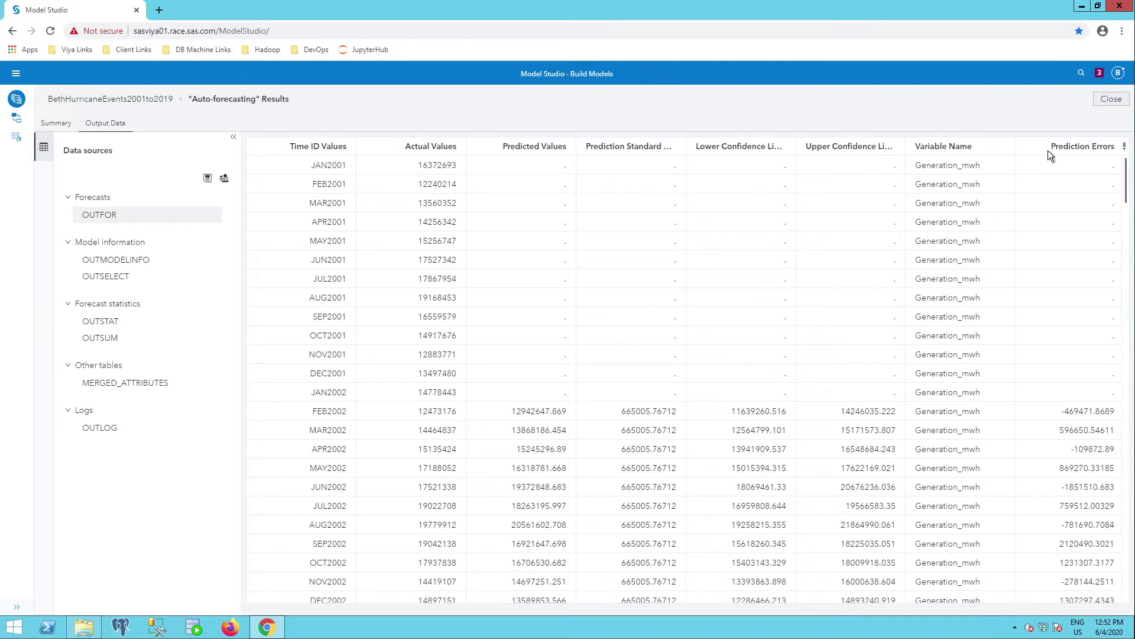
# Step: Hide the Variable Name column of the OUTFOR table through Manage Columns
pyautogui.click(1126, 148)
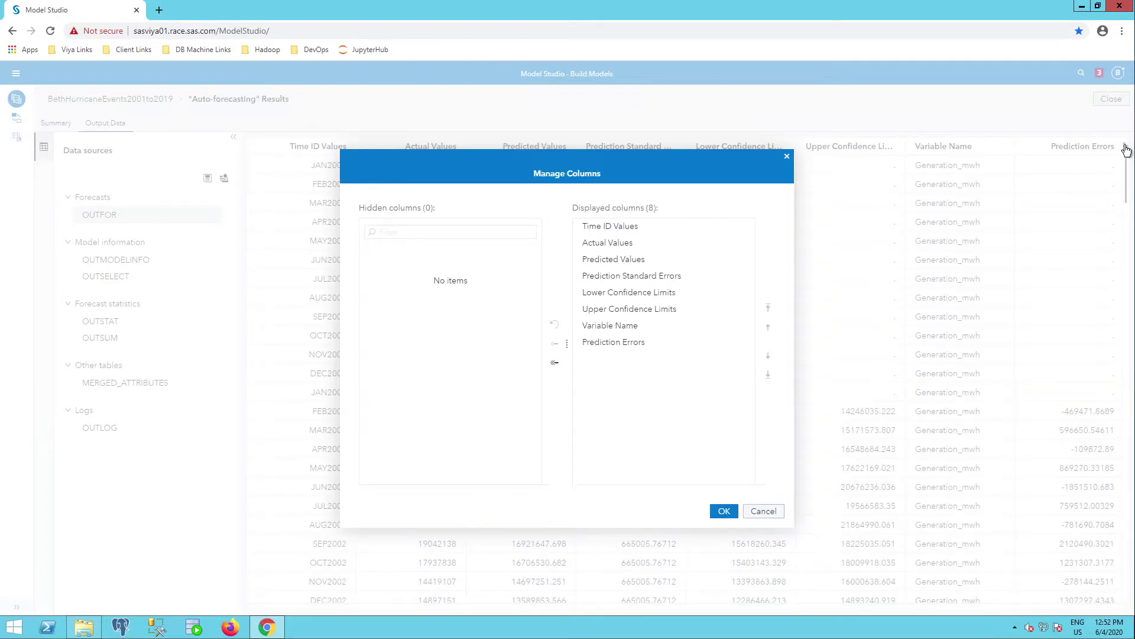
pyautogui.click(628, 330)
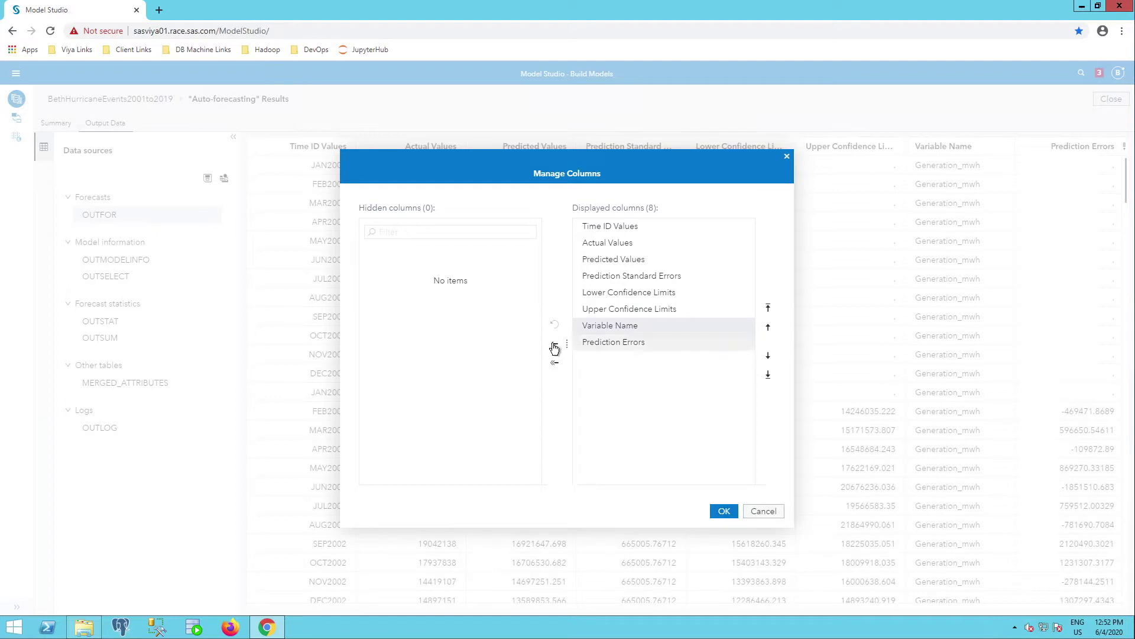
pyautogui.click(554, 346)
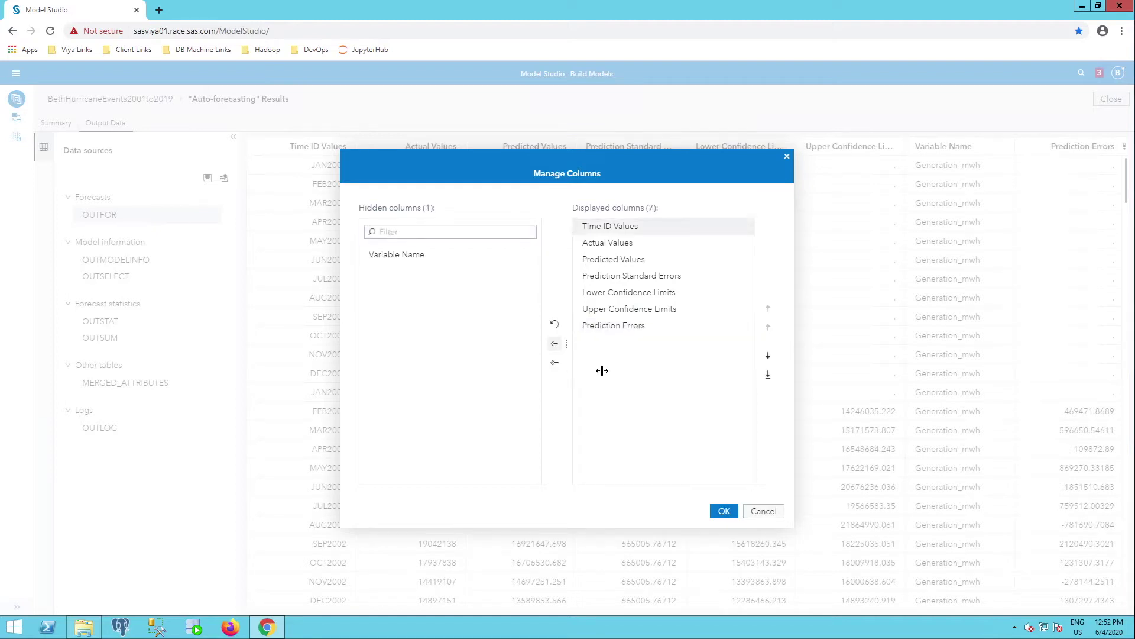
pyautogui.click(726, 514)
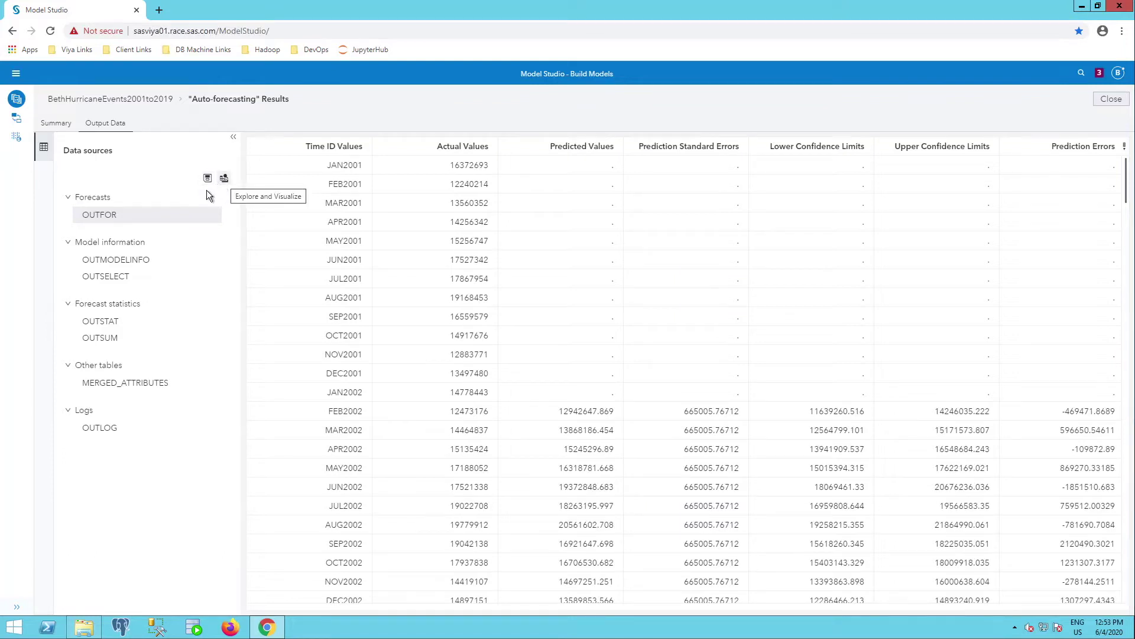
# Step: Save OUTFOR to the CASUSER library on cas-shared-default under its proposed table name
pyautogui.rightClick(186, 218)
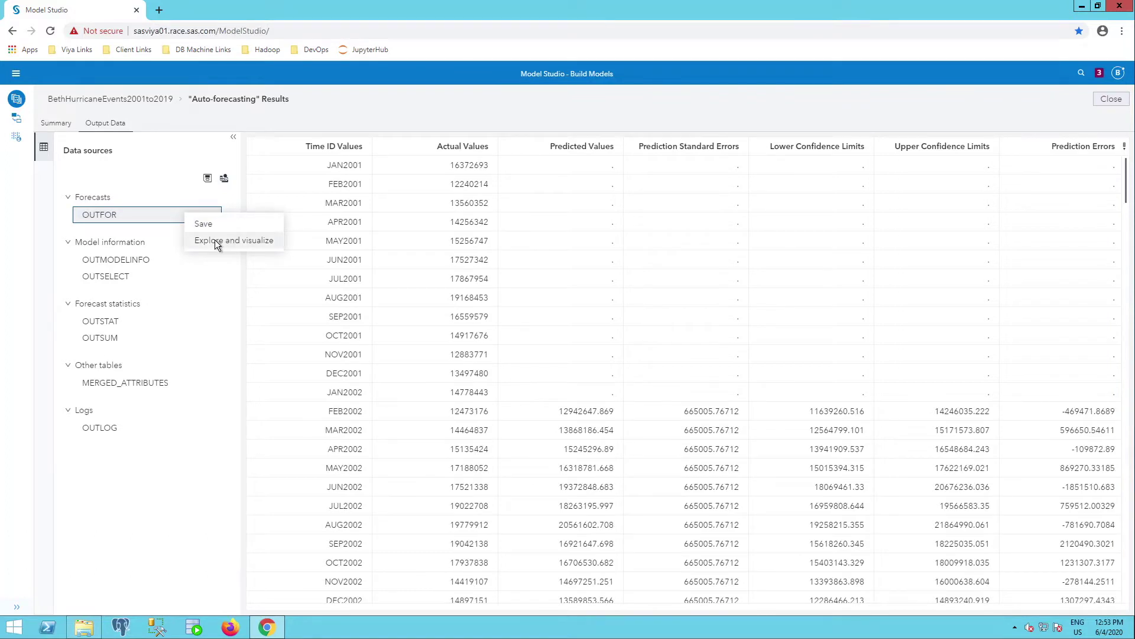
pyautogui.click(207, 178)
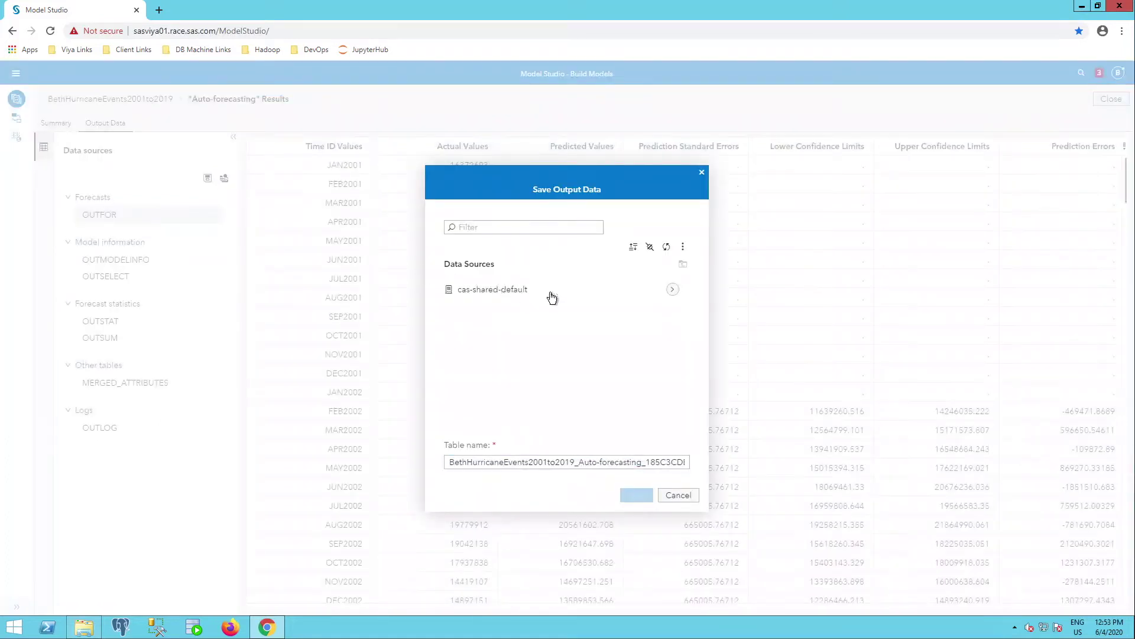
pyautogui.click(675, 293)
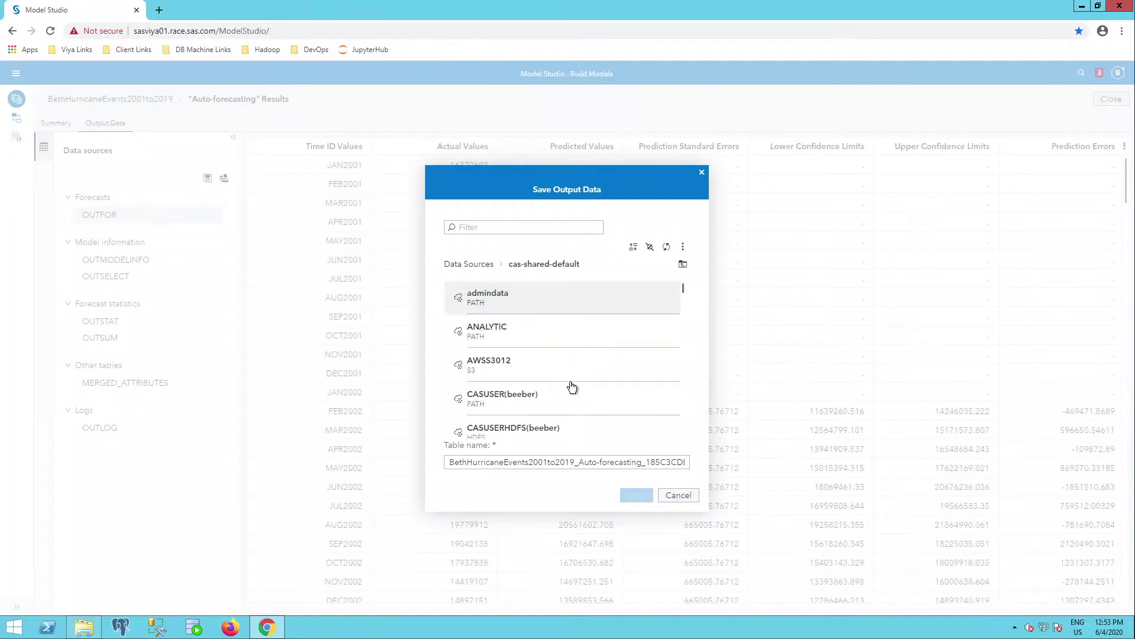
pyautogui.click(539, 401)
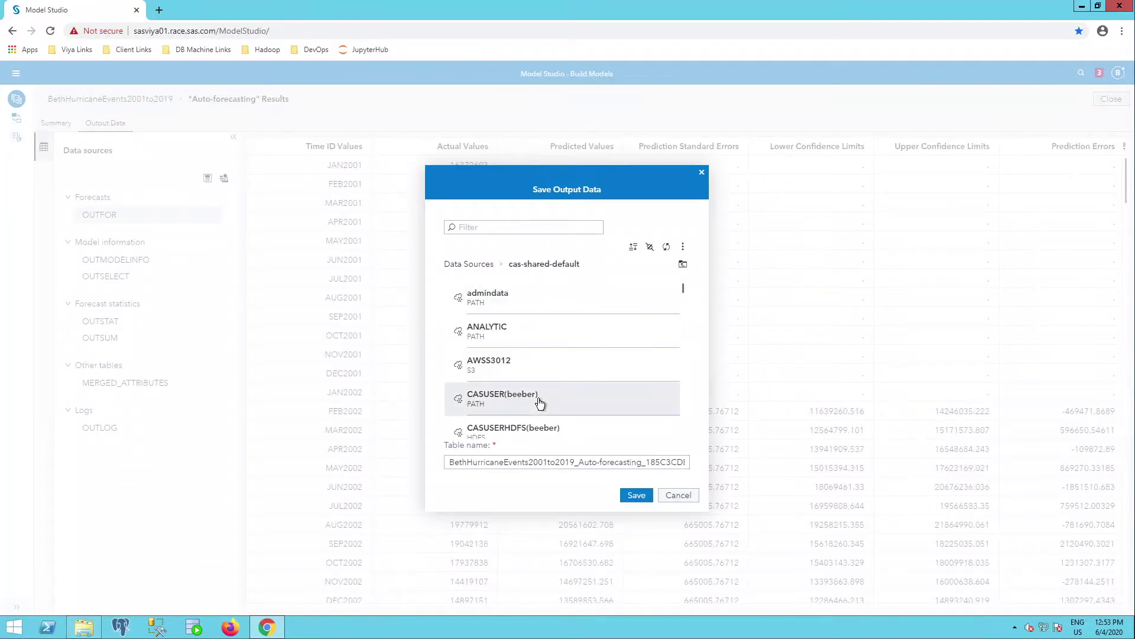
pyautogui.click(644, 465)
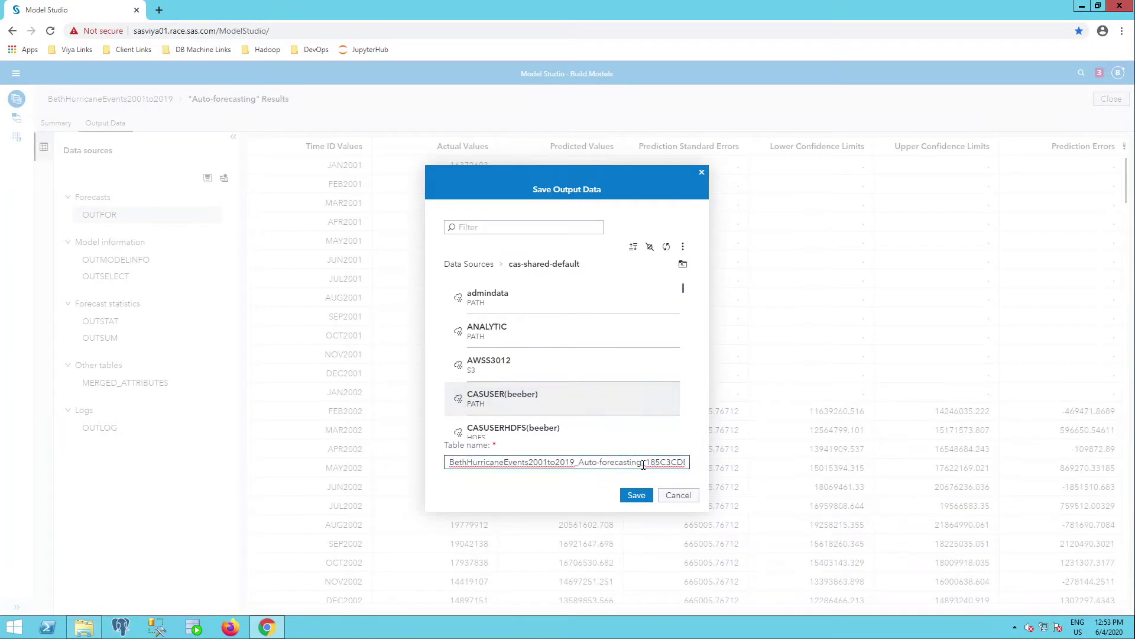
pyautogui.press('End')
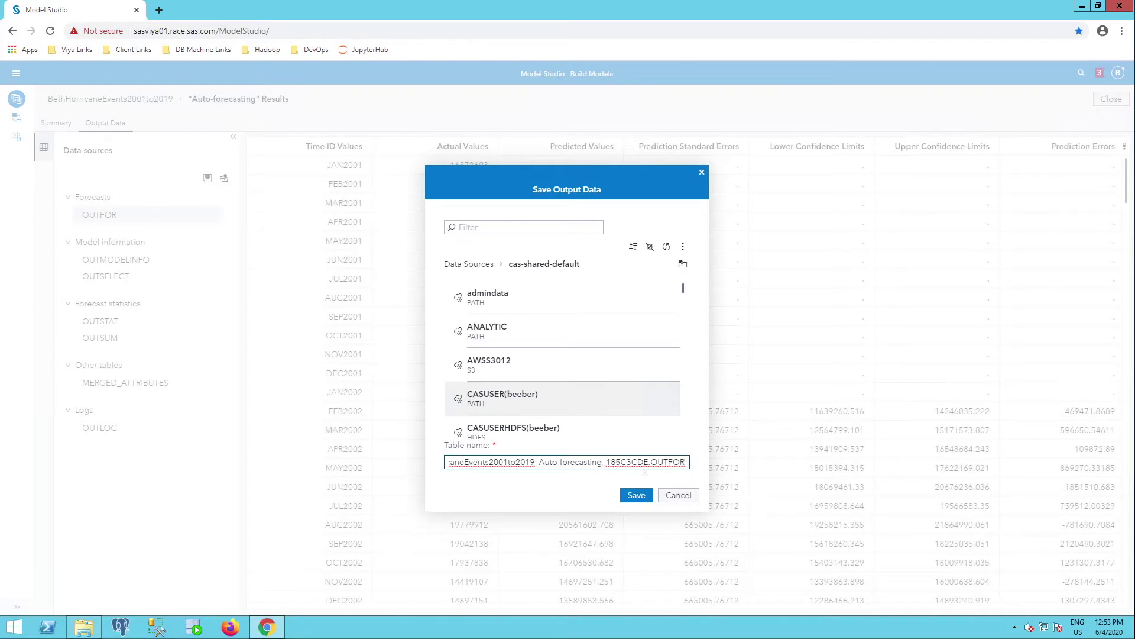
pyautogui.click(638, 498)
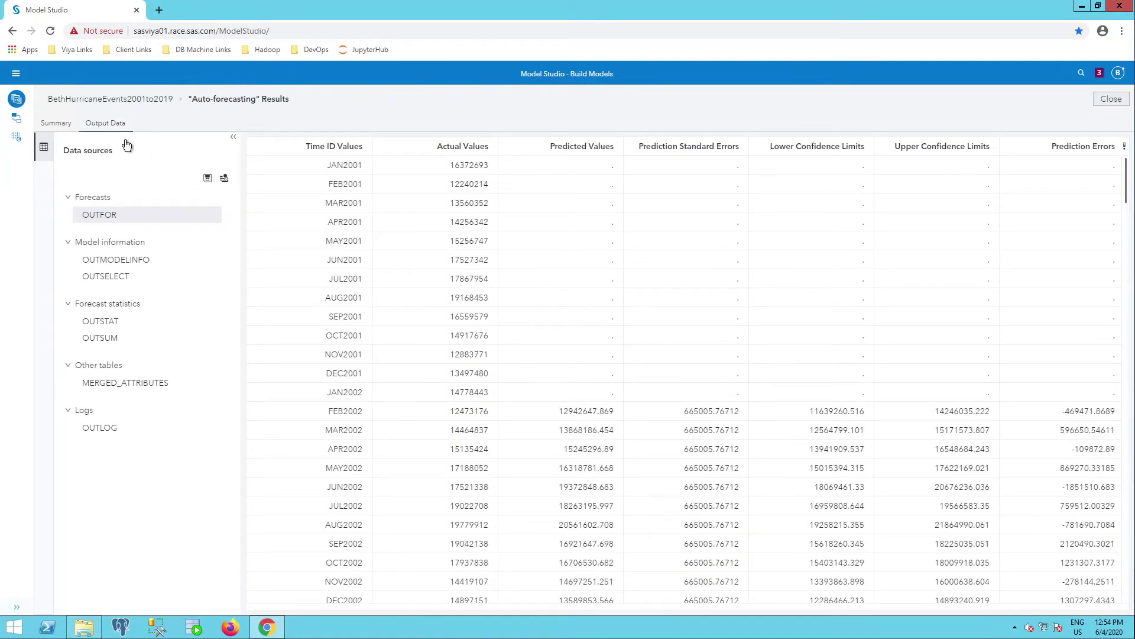
# Step: In Manage Data, refresh the 'out'-filtered data sources to list the saved OUTFOR table
pyautogui.click(15, 77)
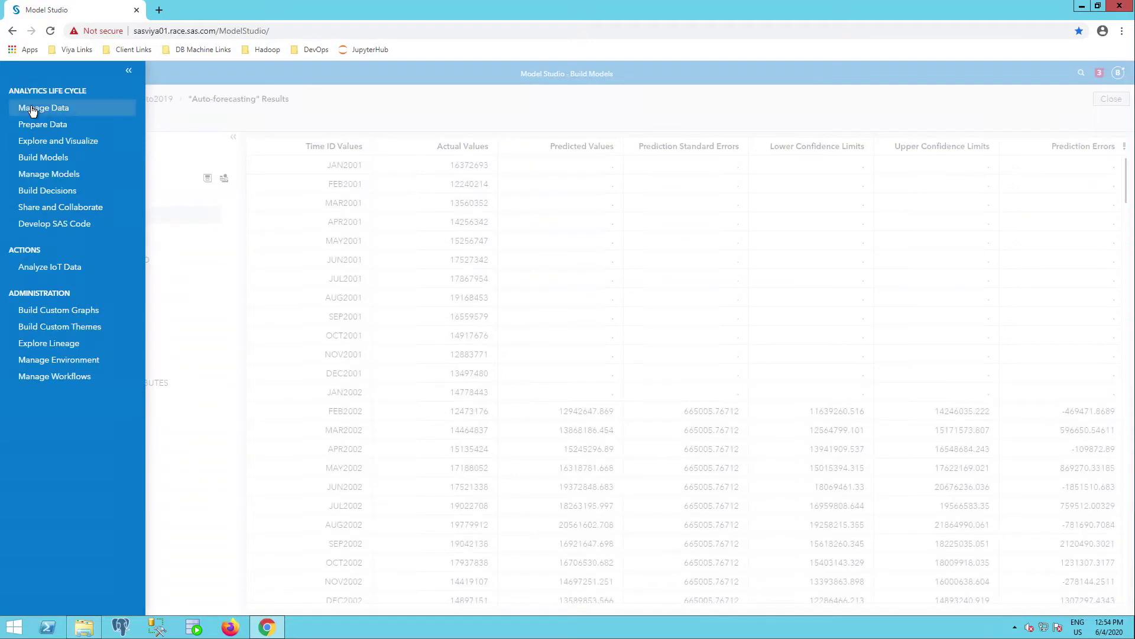
pyautogui.click(32, 109)
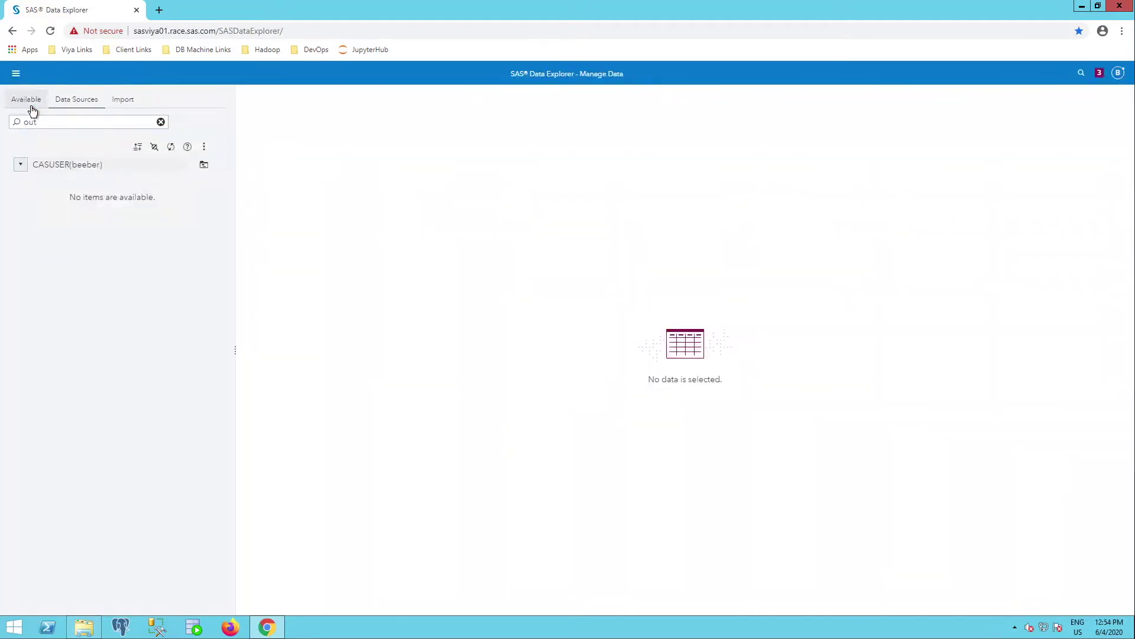
pyautogui.click(81, 123)
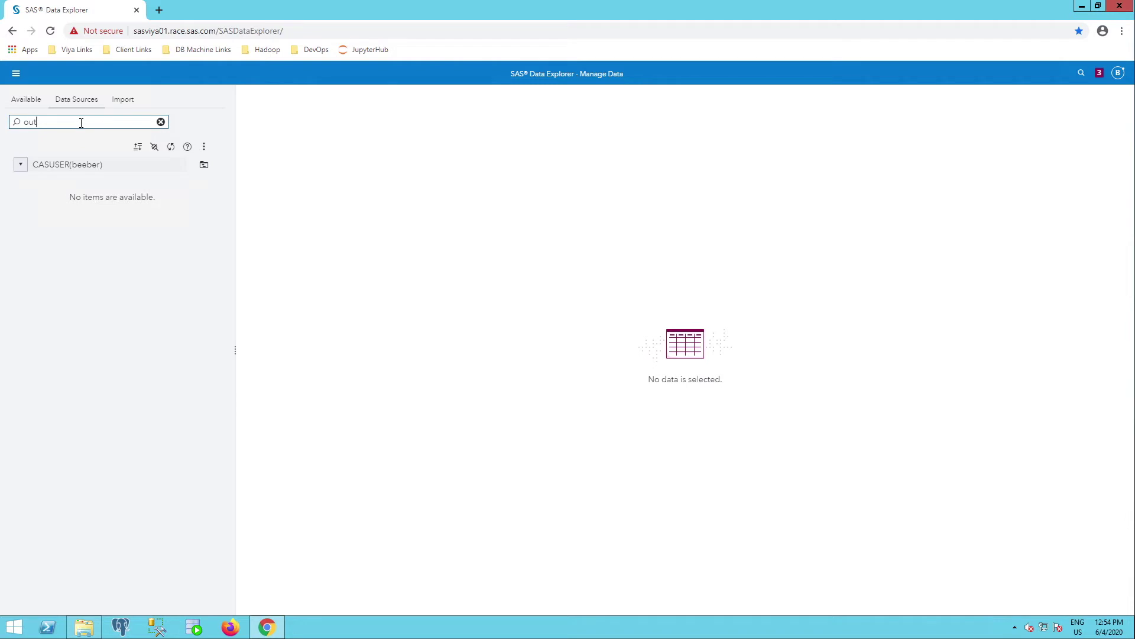
pyautogui.click(172, 148)
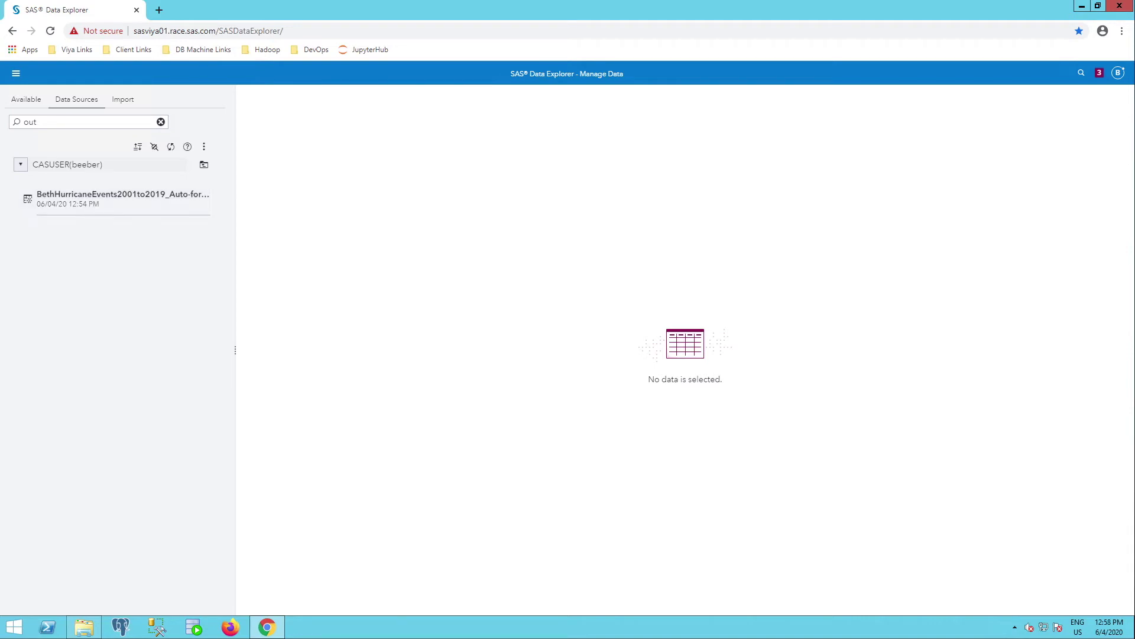
pyautogui.click(16, 74)
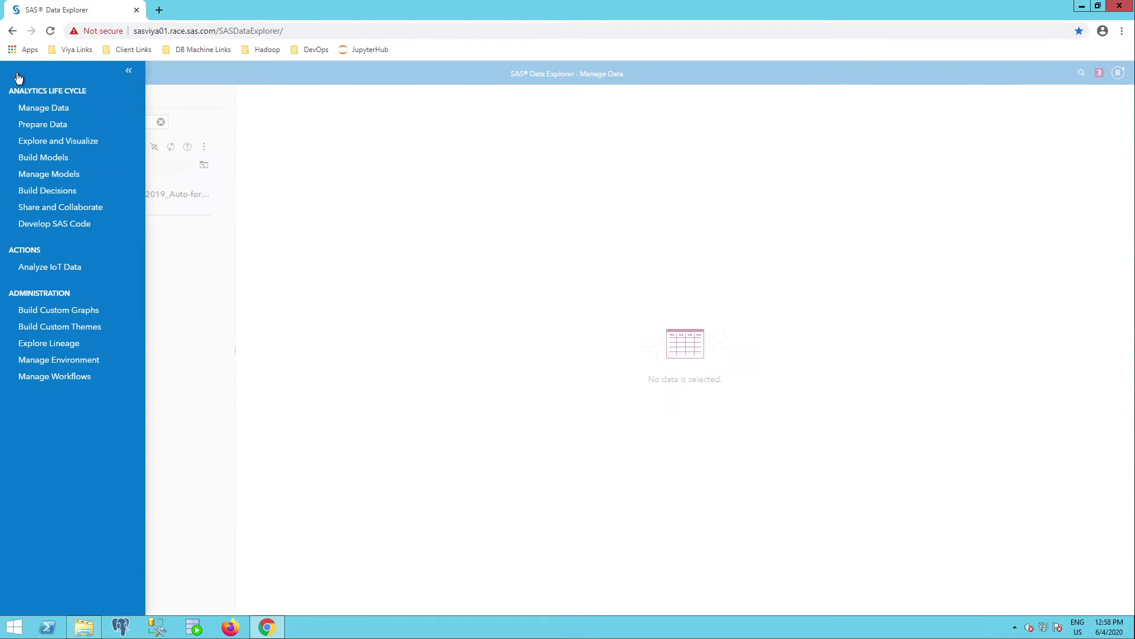
# Step: In Visual Analytics, choose the OUTFOR table from the CASUSER caslib, filtered by 'out', as report data
pyautogui.click(36, 142)
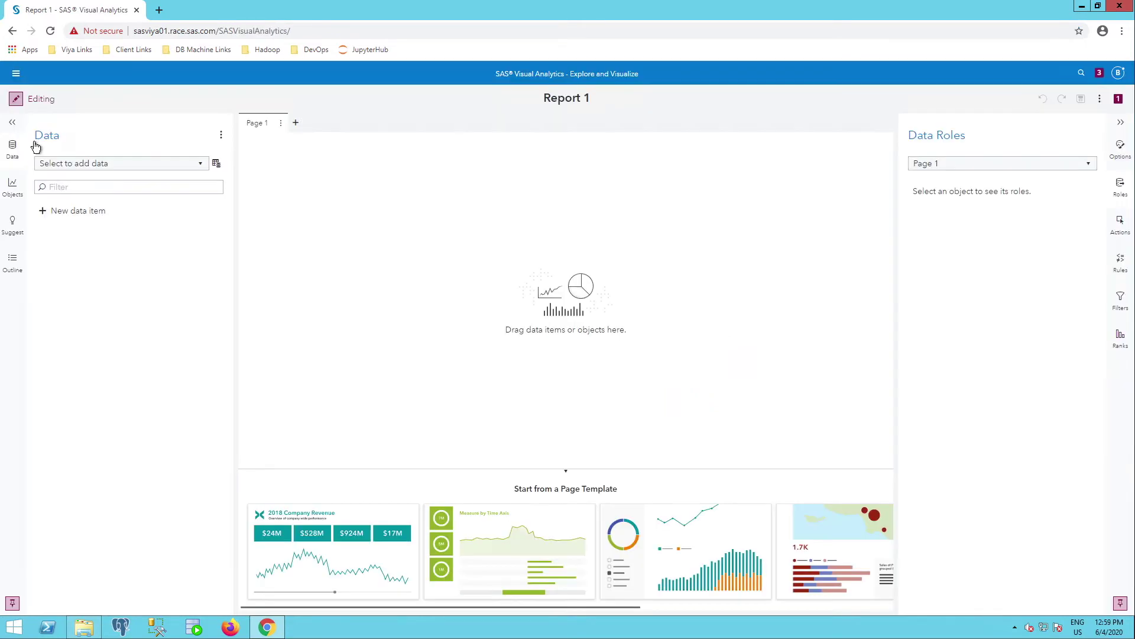
pyautogui.click(202, 168)
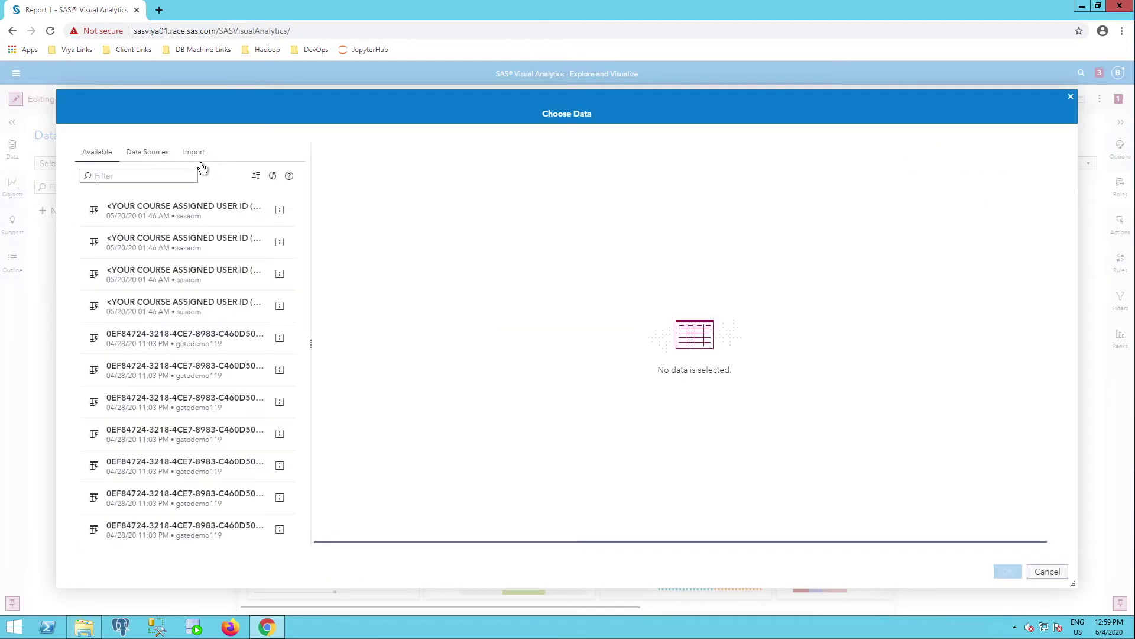
pyautogui.click(146, 151)
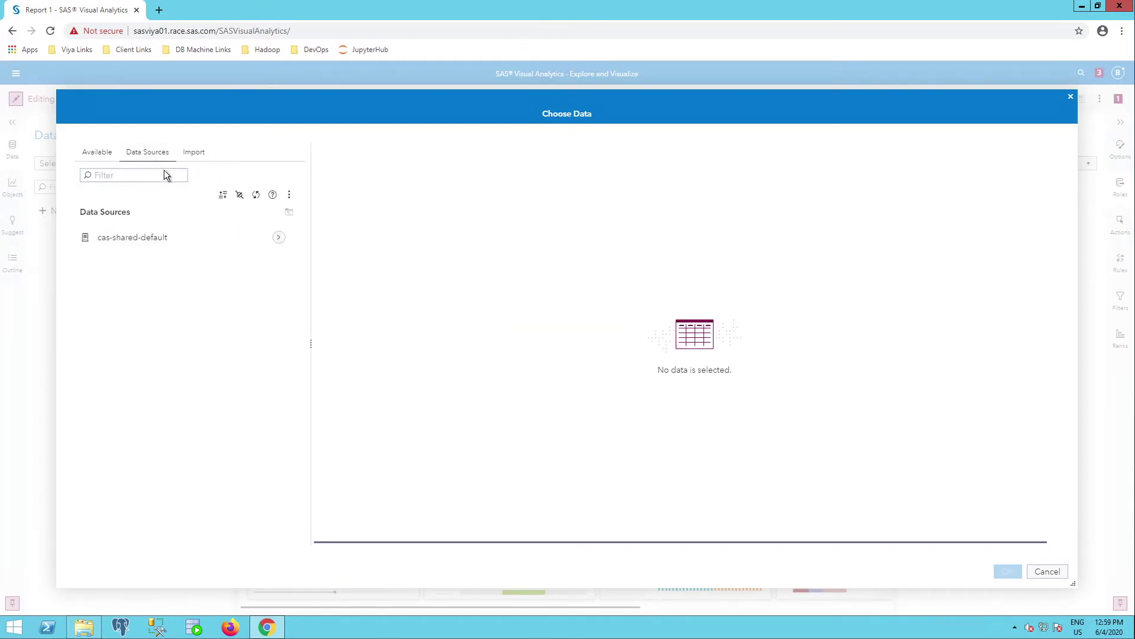
pyautogui.click(278, 237)
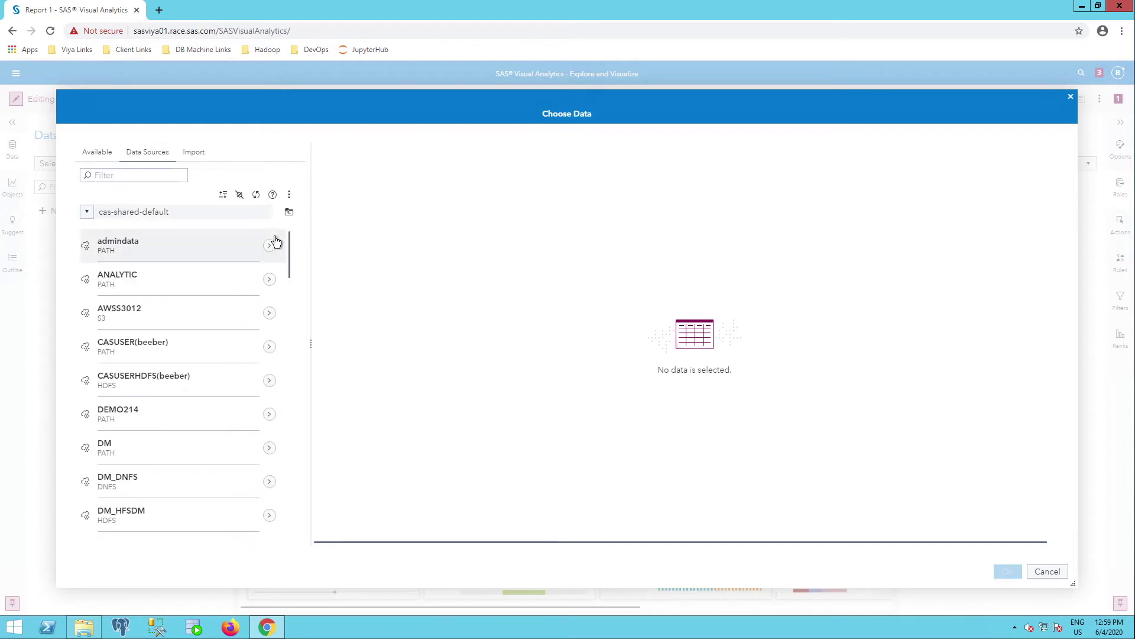
pyautogui.click(273, 352)
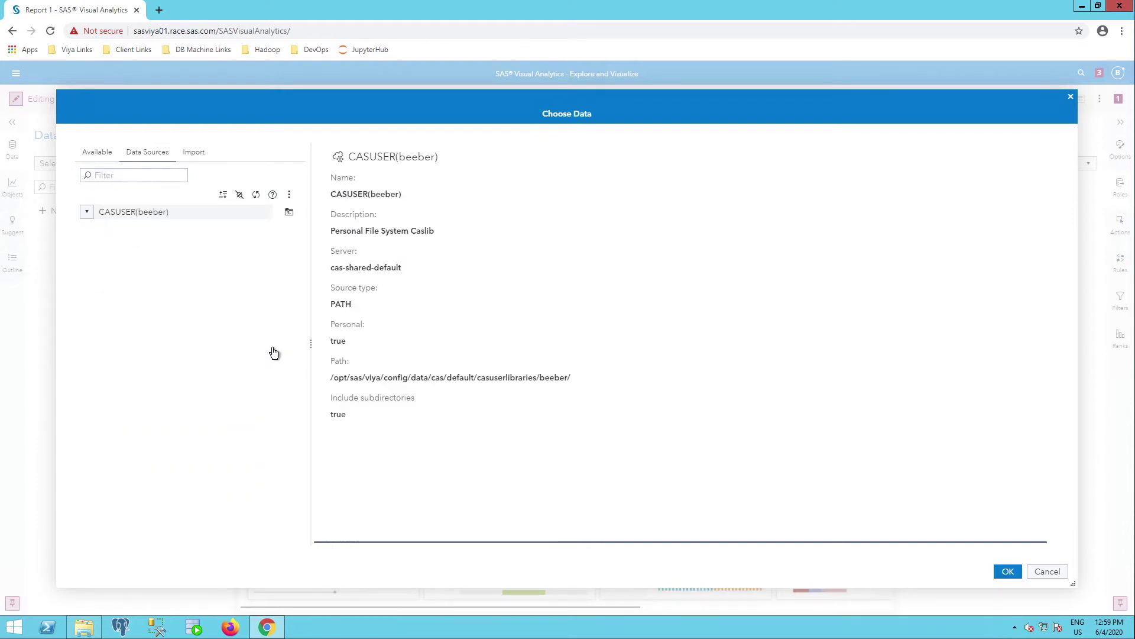
pyautogui.click(133, 176)
pyautogui.write('out')
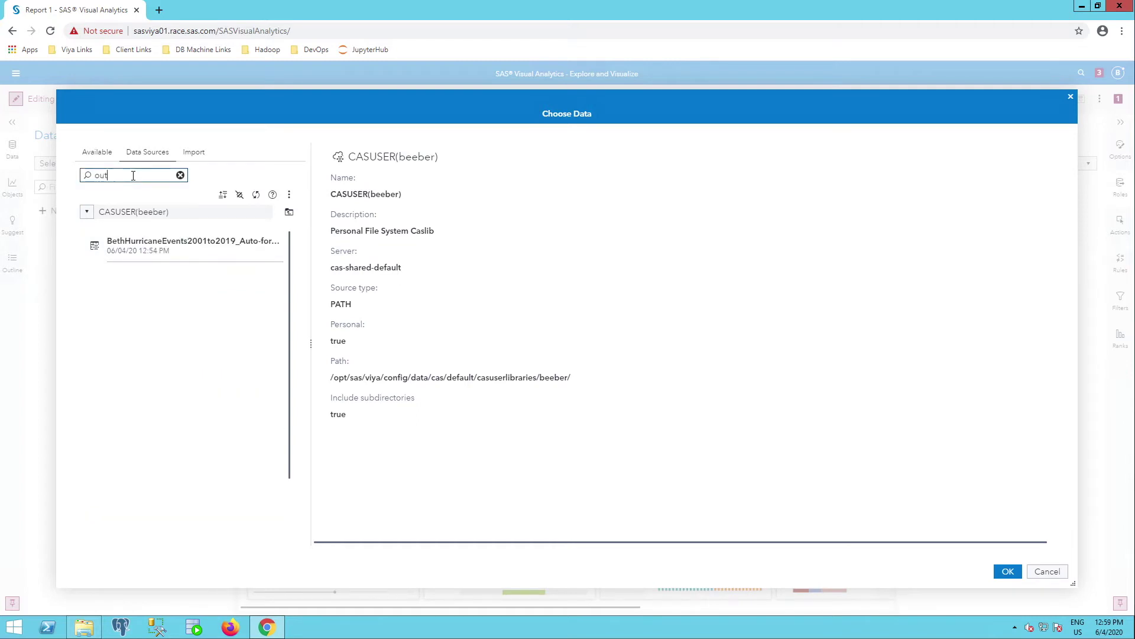
pyautogui.click(167, 247)
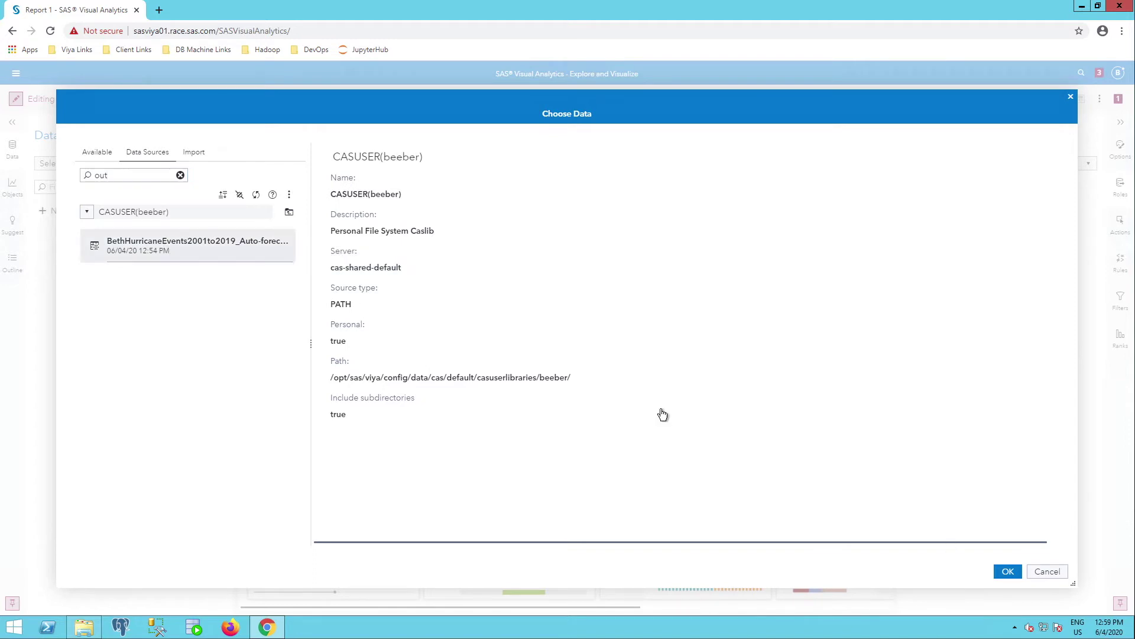
pyautogui.click(1007, 570)
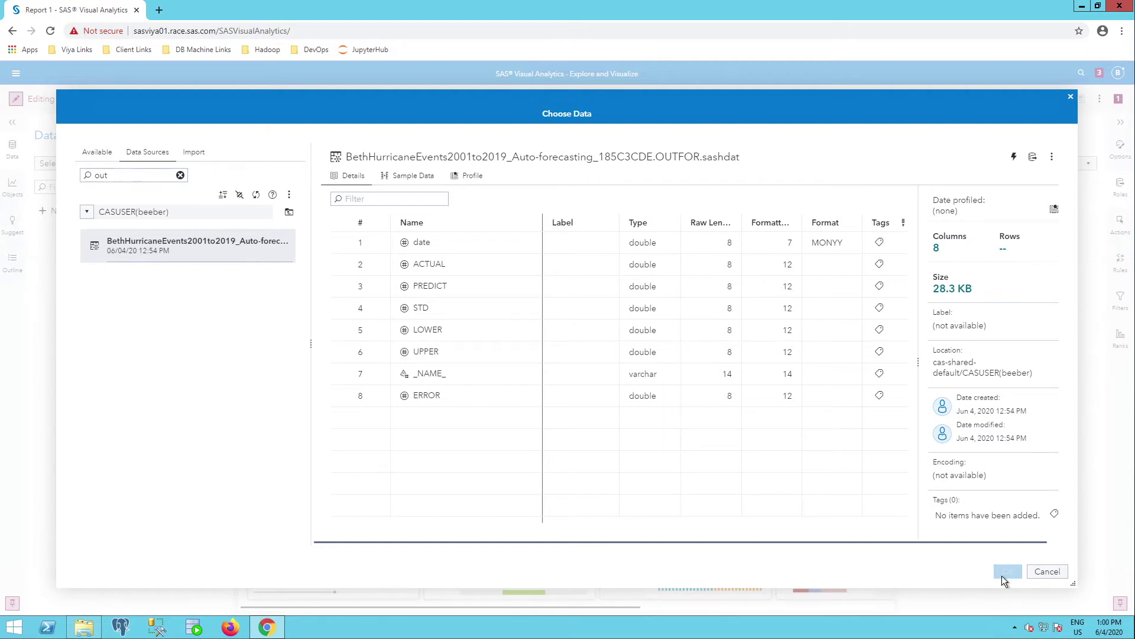
# Step: Load OUTFOR into memory and add the in-memory table to Report 1
pyautogui.rightClick(225, 253)
pyautogui.click(247, 259)
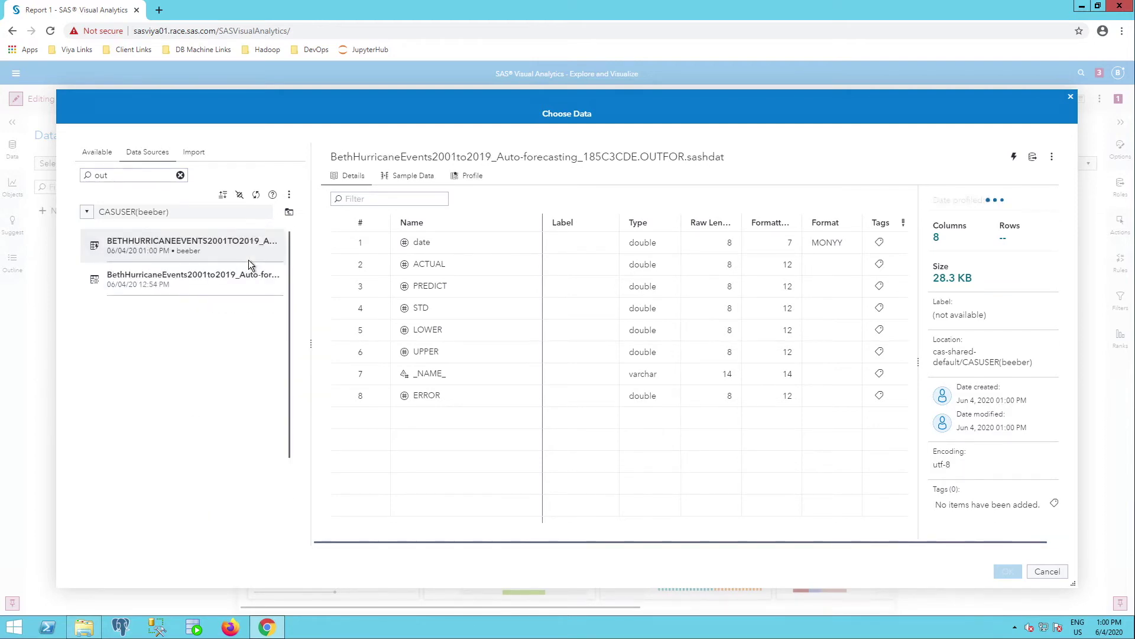
pyautogui.click(249, 260)
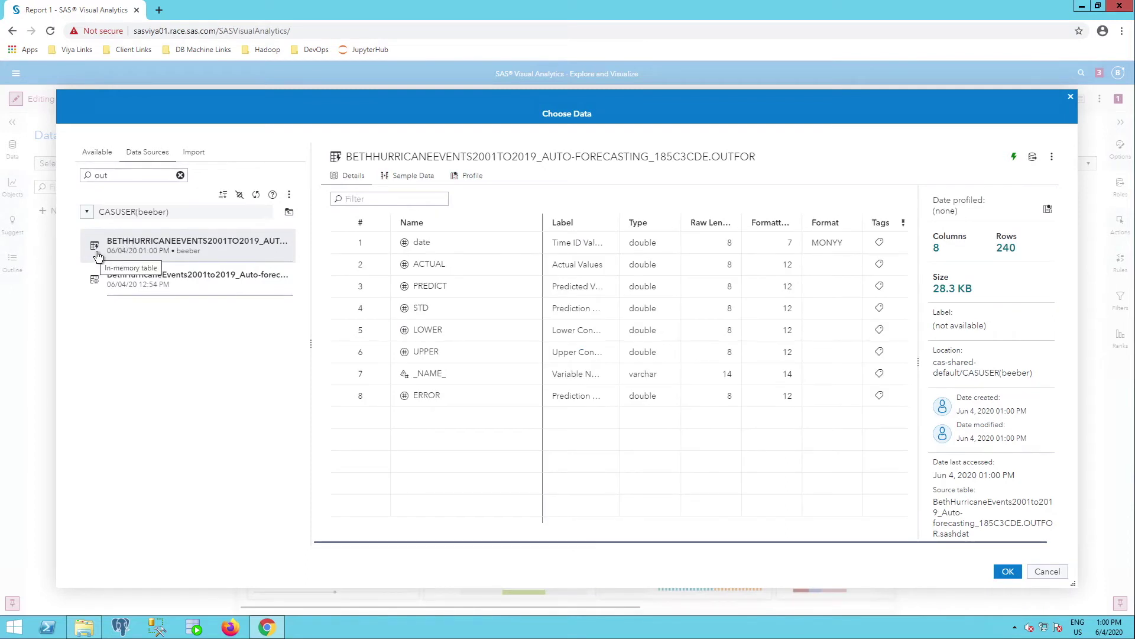
pyautogui.click(1008, 572)
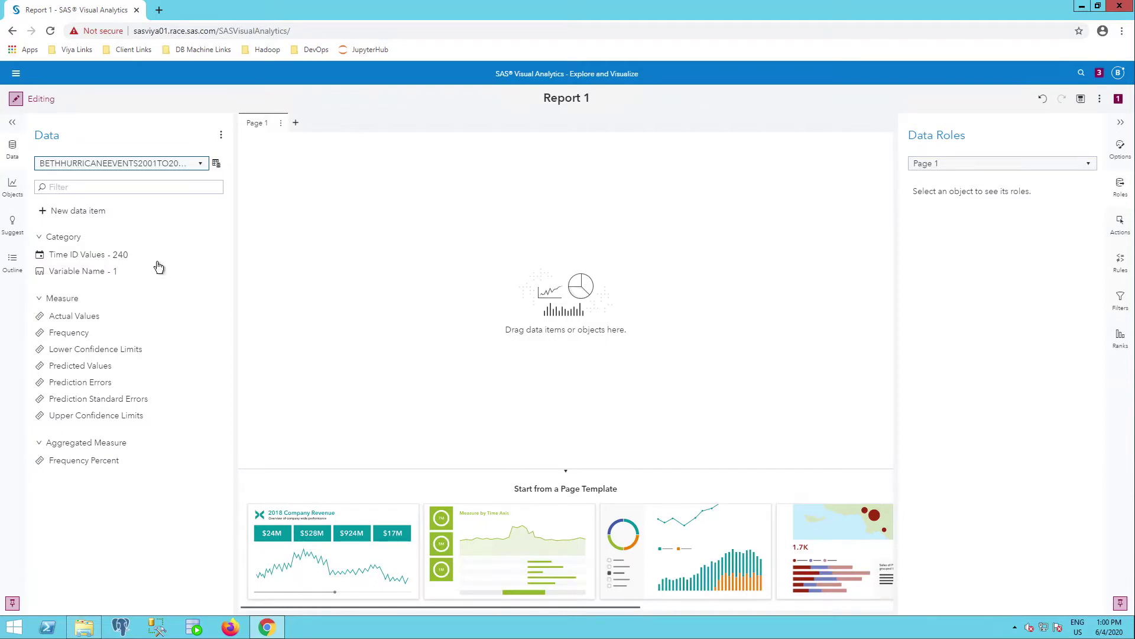
# Step: Drag Time ID Values and Prediction Errors onto Page 1 to create a line chart
pyautogui.click(93, 259)
pyautogui.click(97, 259)
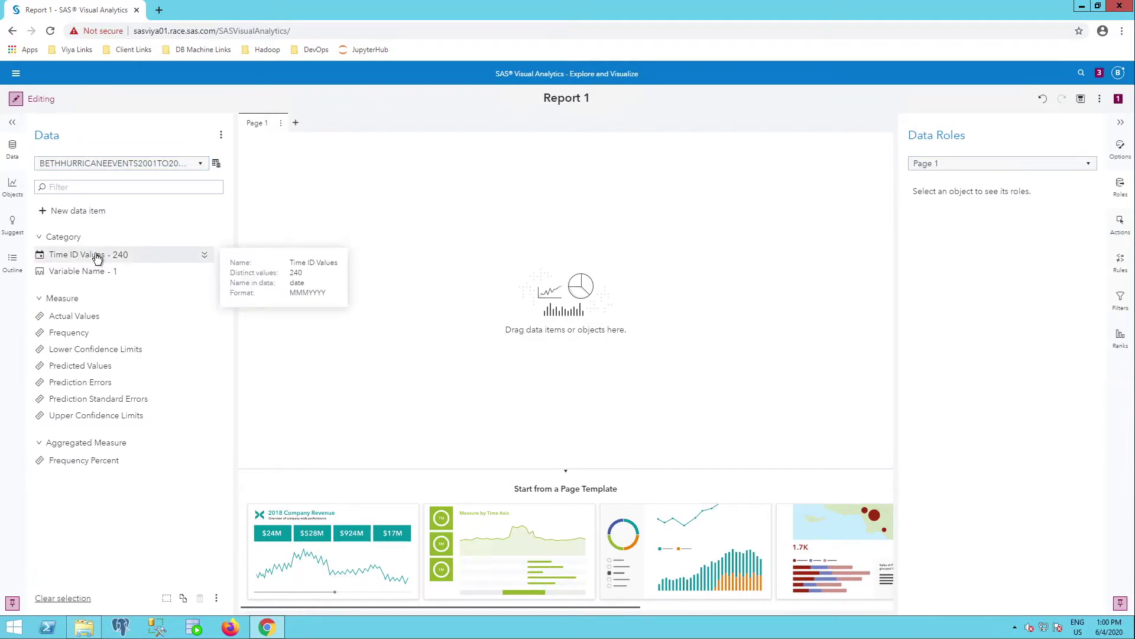
pyautogui.keyDown('ctrl'); pyautogui.click(101, 385); pyautogui.keyUp('ctrl')
pyautogui.moveTo(102, 387); pyautogui.dragTo(484, 365)
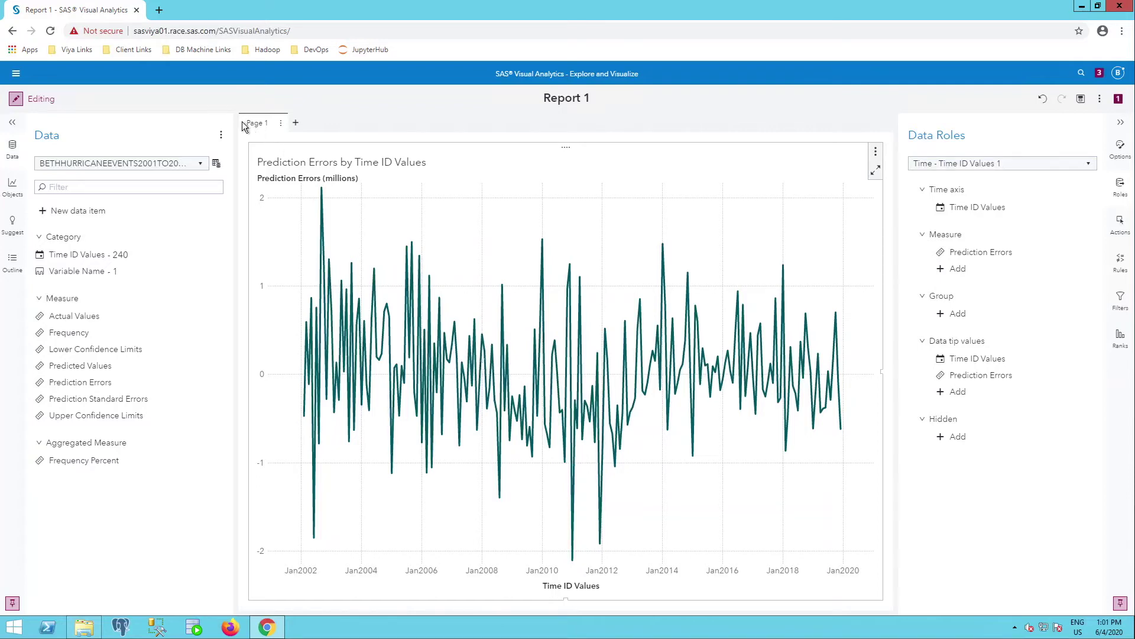
# Step: Return to Build Models and scroll the OUTSELECT table right to see the candidate models' statistics
pyautogui.click(17, 74)
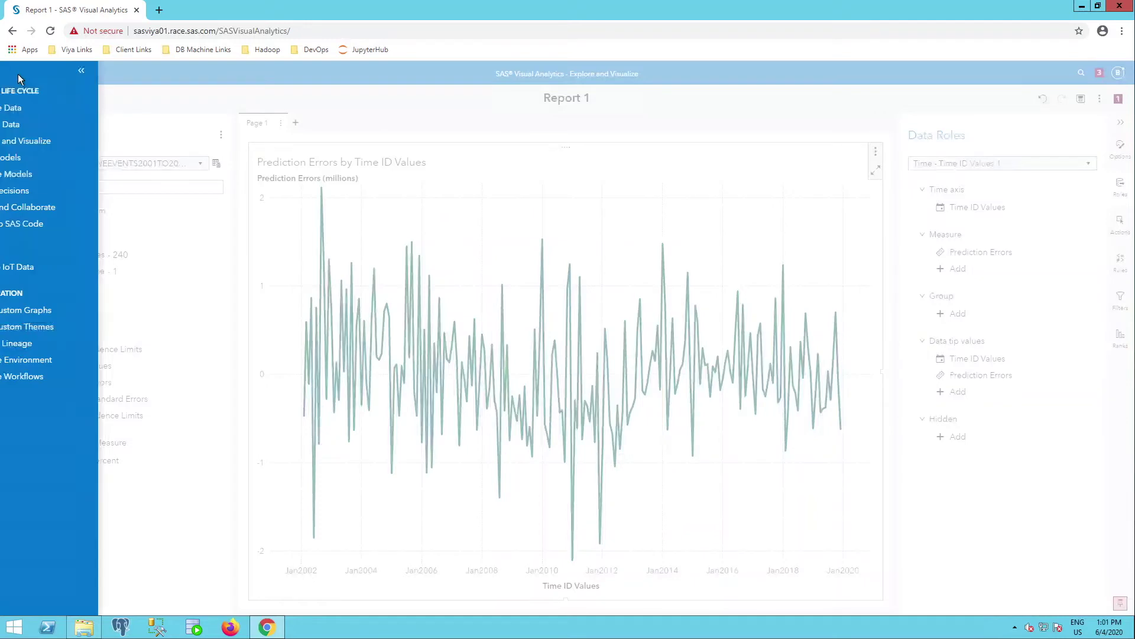
pyautogui.click(37, 158)
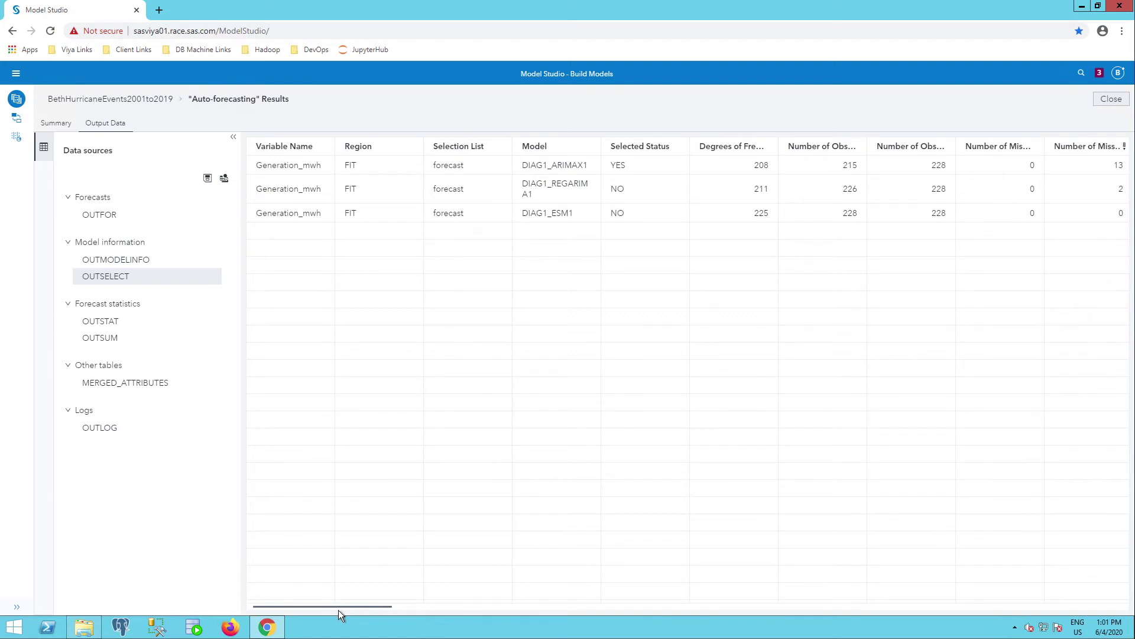
pyautogui.hscroll(4, 360, 609)
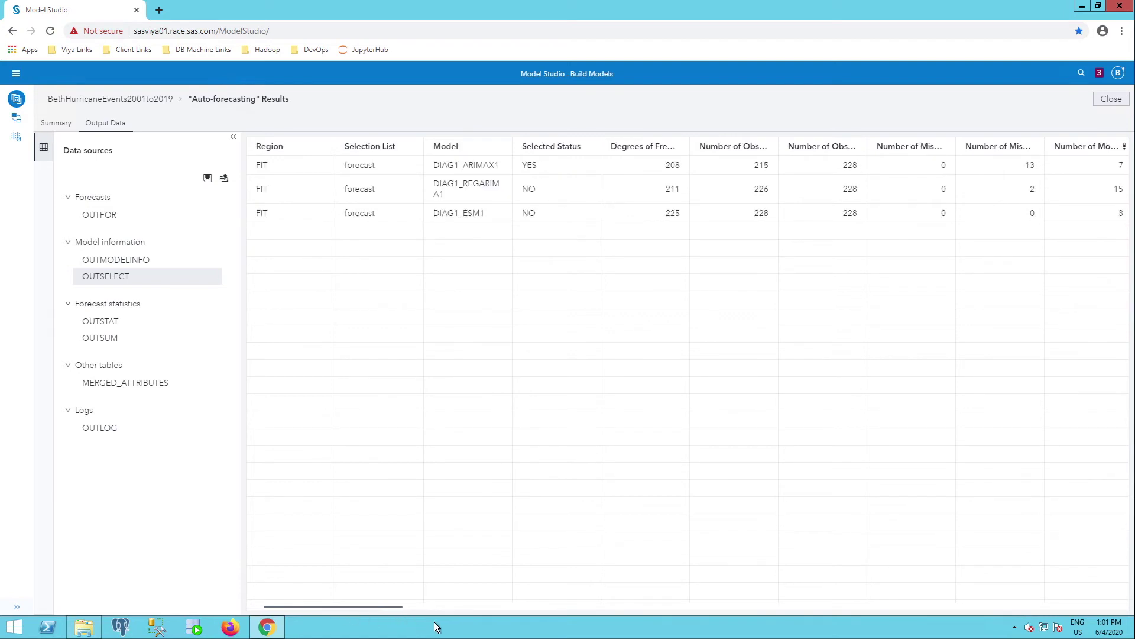
pyautogui.hscroll(16, 579, 627)
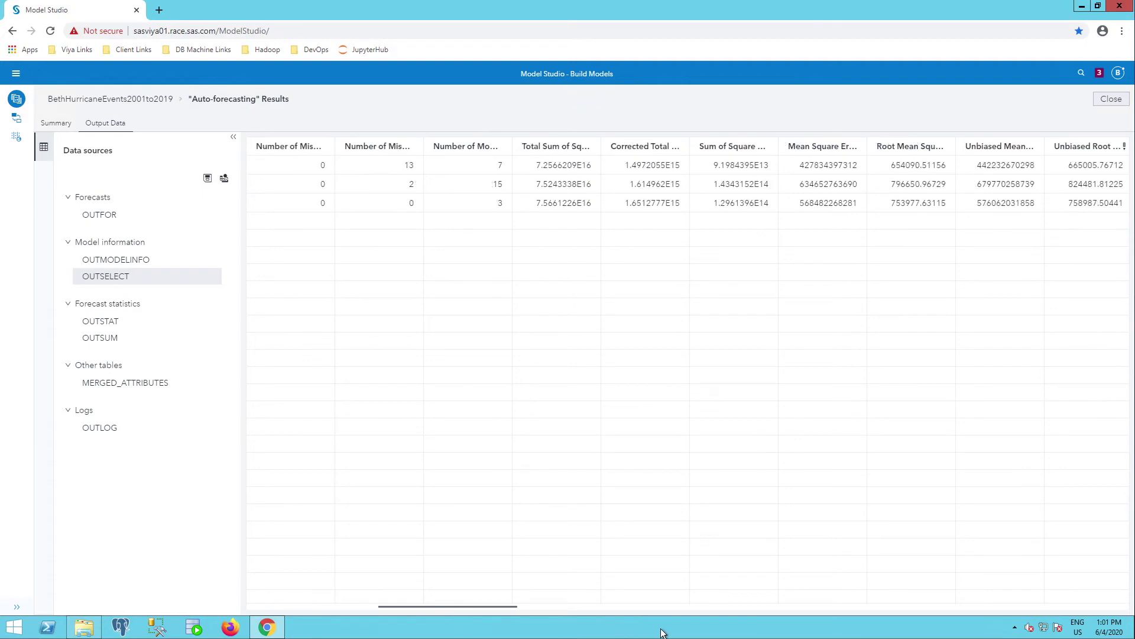
pyautogui.moveTo(725, 632); pyautogui.dragTo(1094, 619)
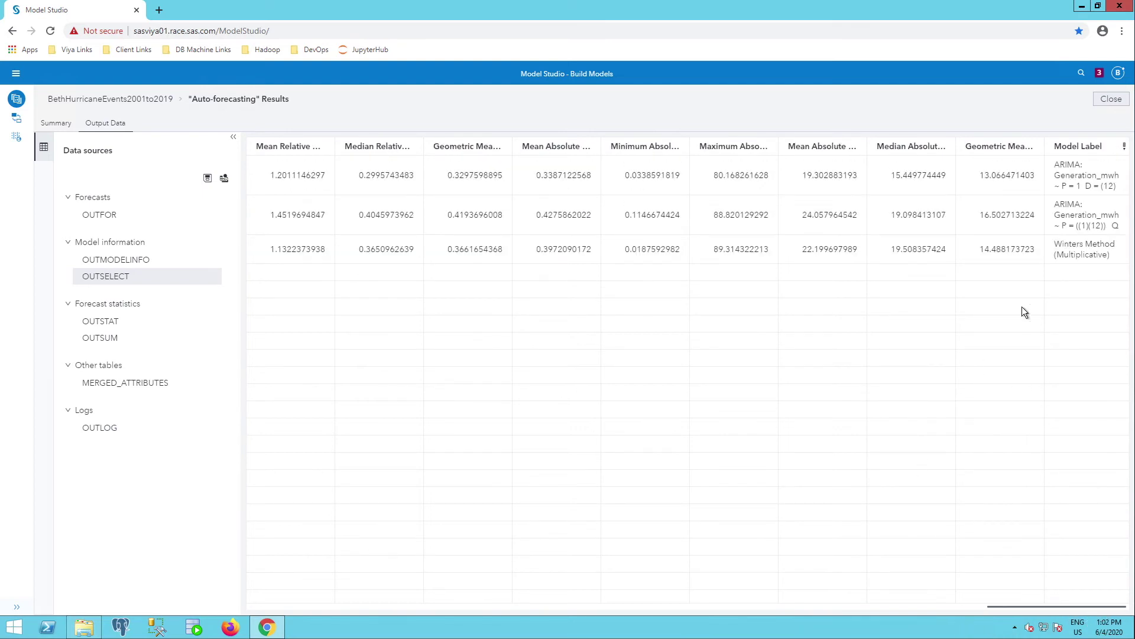
# Step: Hide all OUTSELECT columns, then display Mean Absolute Percent Error
pyautogui.click(1125, 147)
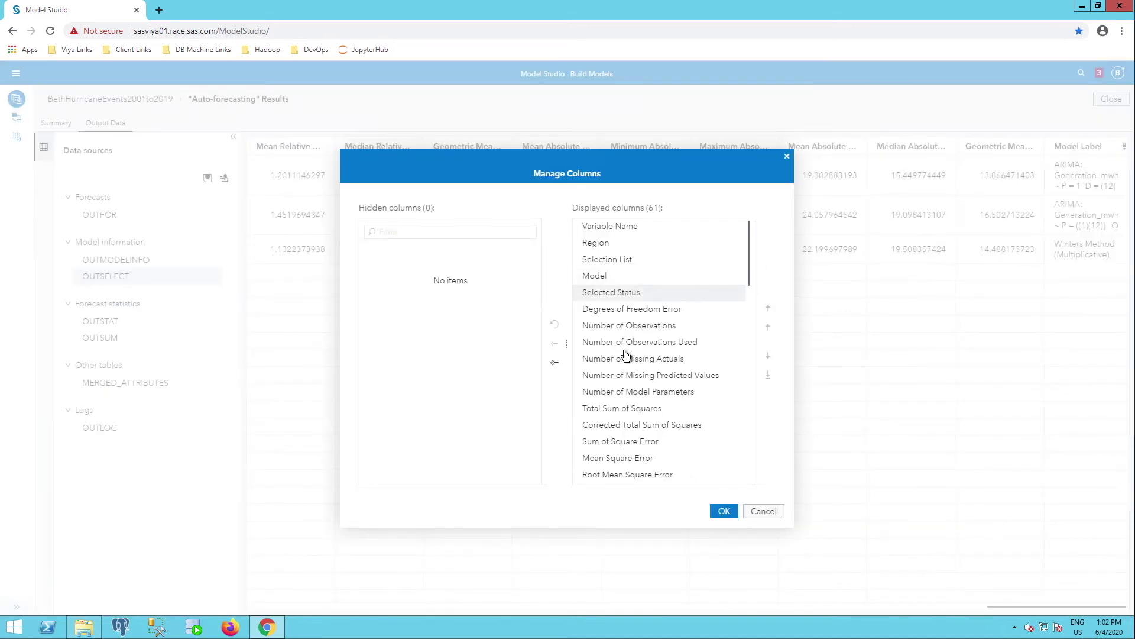
pyautogui.click(556, 365)
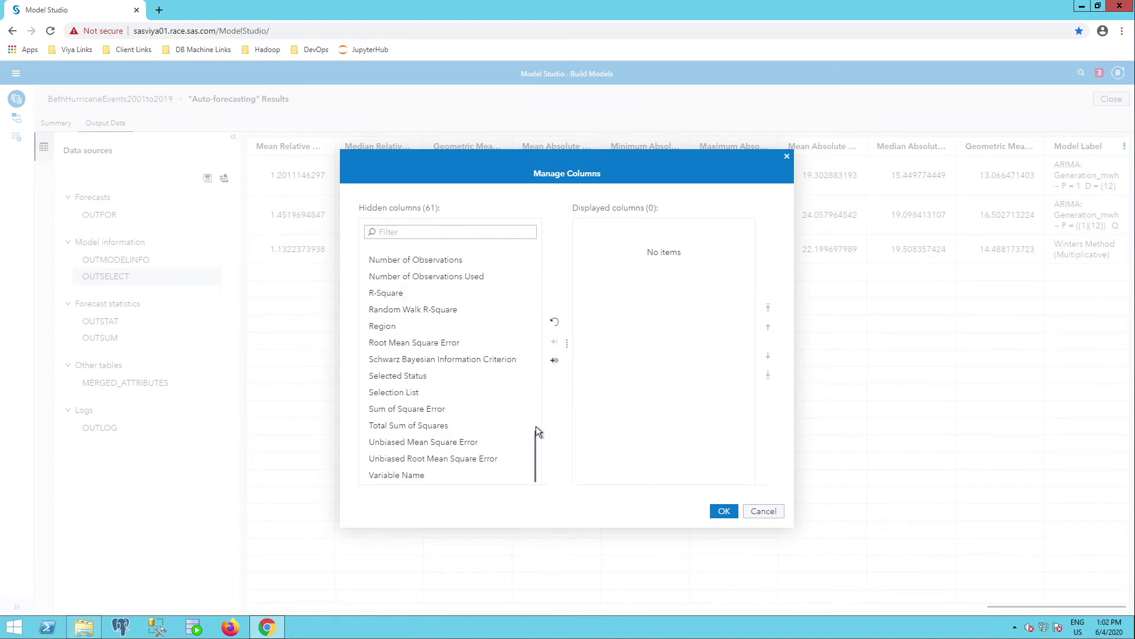
pyautogui.moveTo(536, 426); pyautogui.dragTo(535, 241)
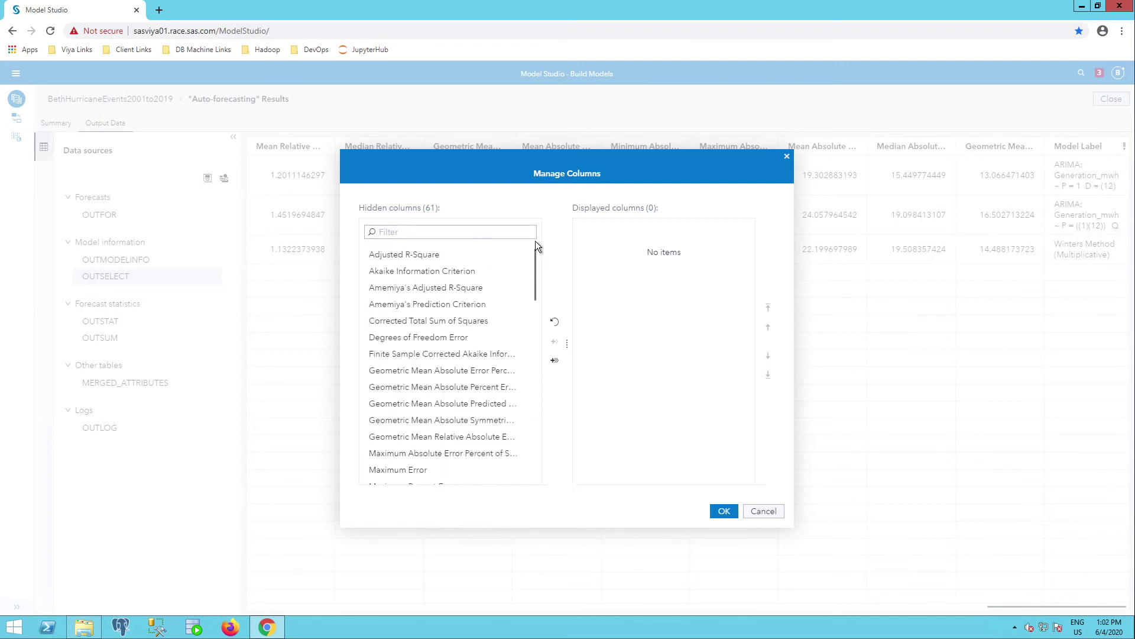
pyautogui.click(434, 236)
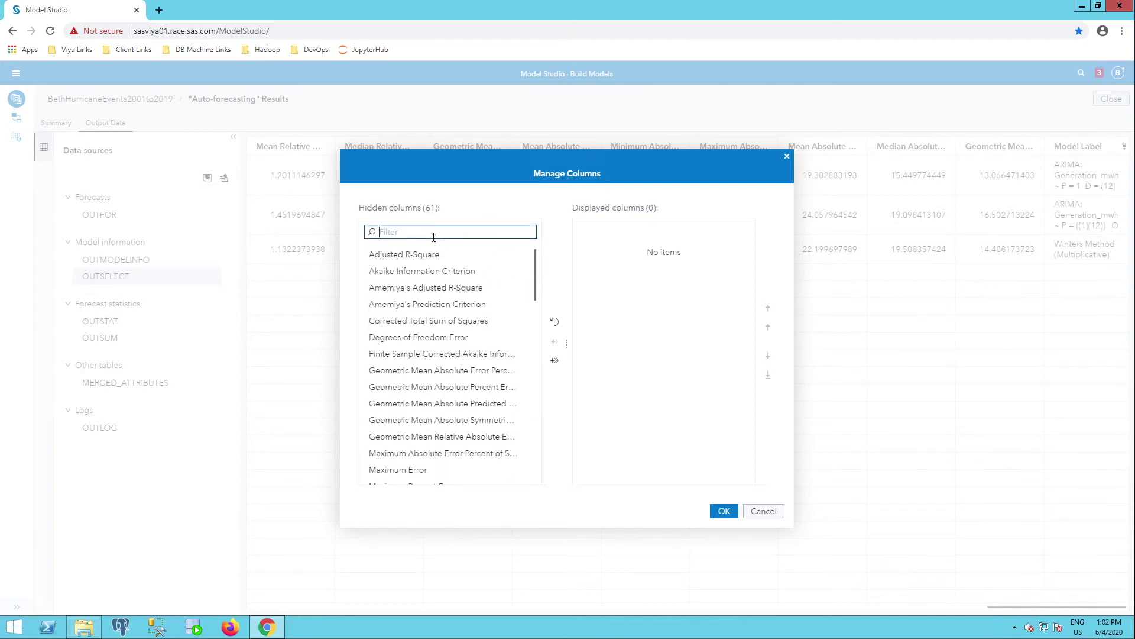
pyautogui.write('ma')
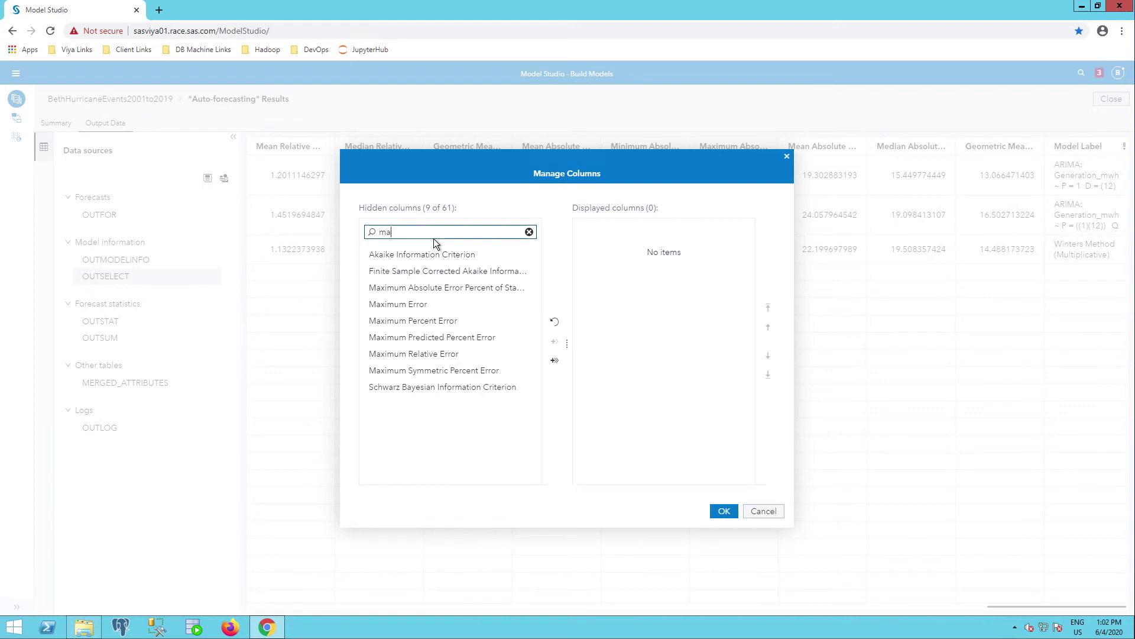
pyautogui.press('BackSpace')
pyautogui.write('e')
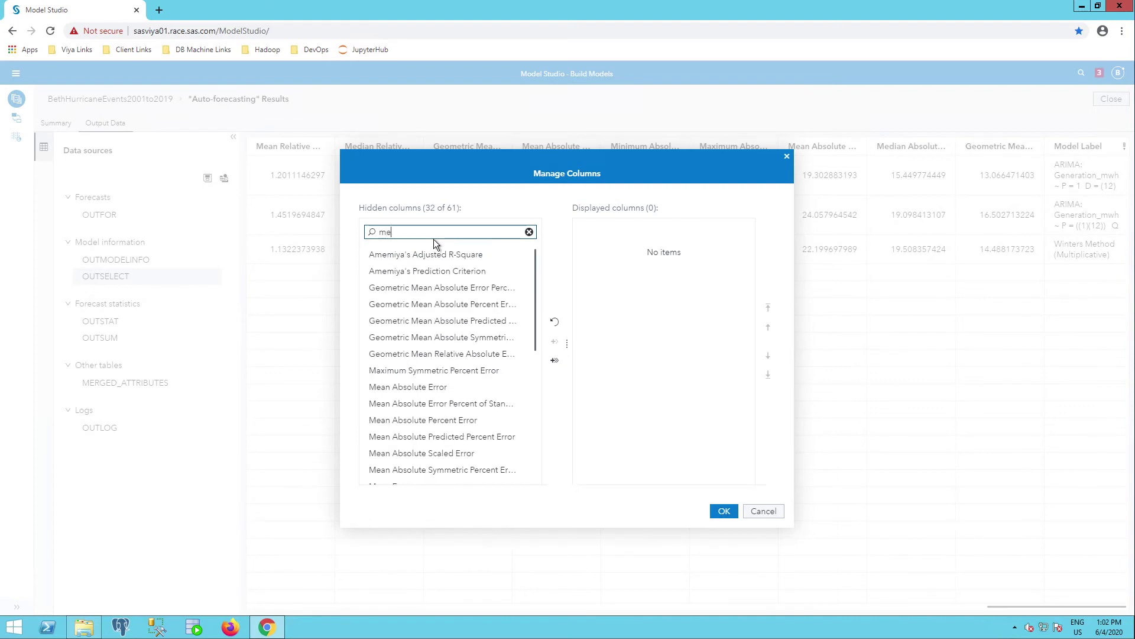
pyautogui.click(463, 420)
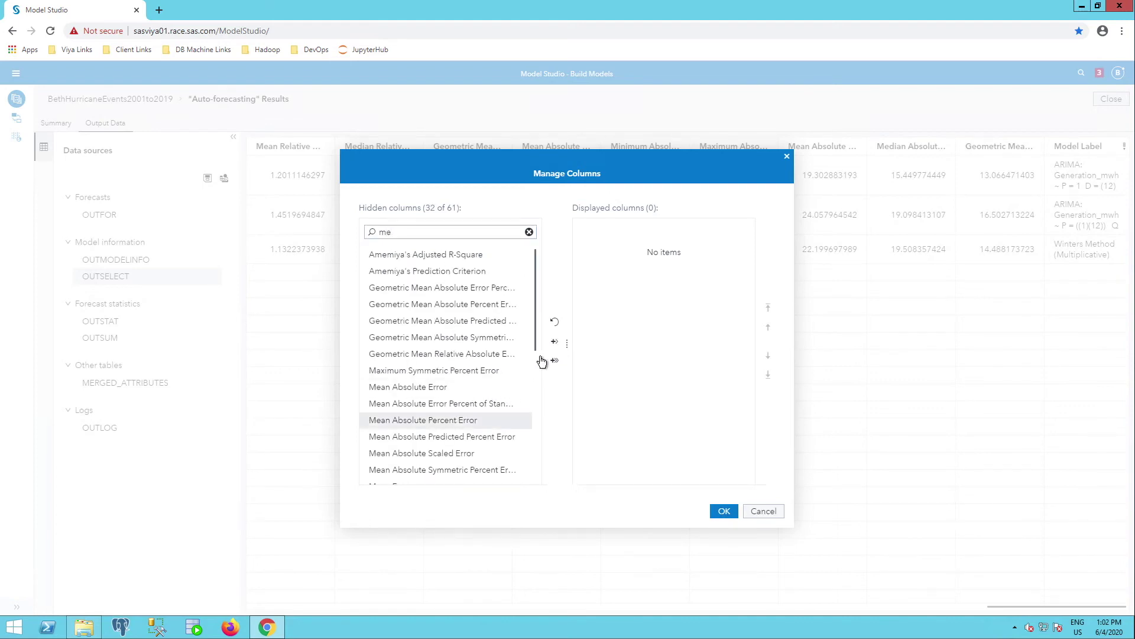
pyautogui.click(554, 341)
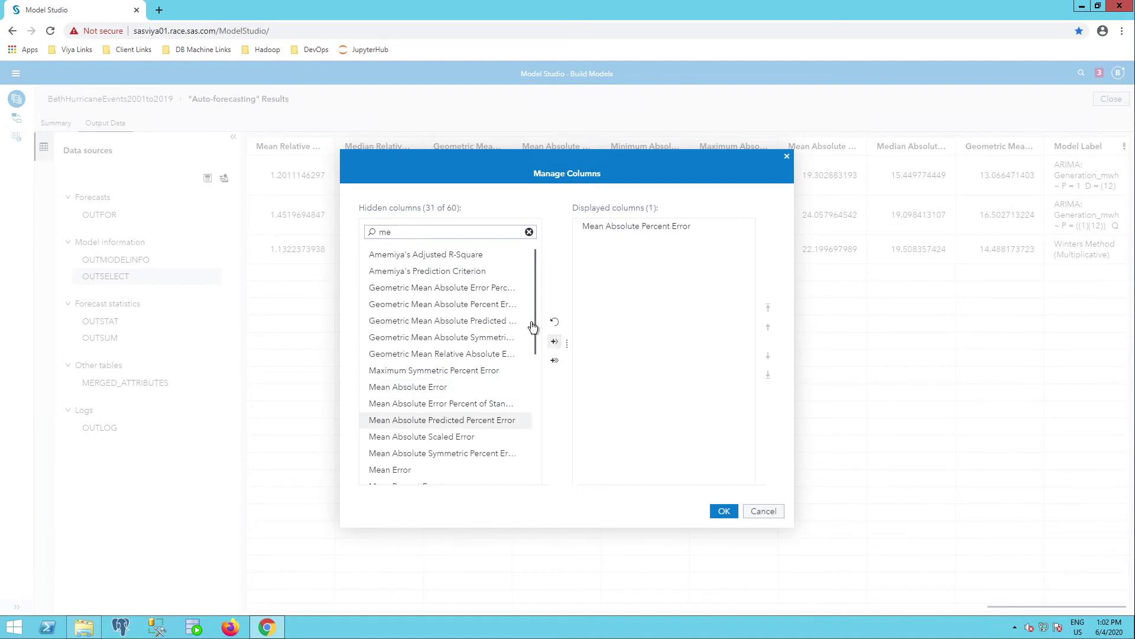
# Step: Add the Model and Model Label columns to the displayed columns
pyautogui.click(424, 232)
pyautogui.press('BackSpace')
pyautogui.write('odel')
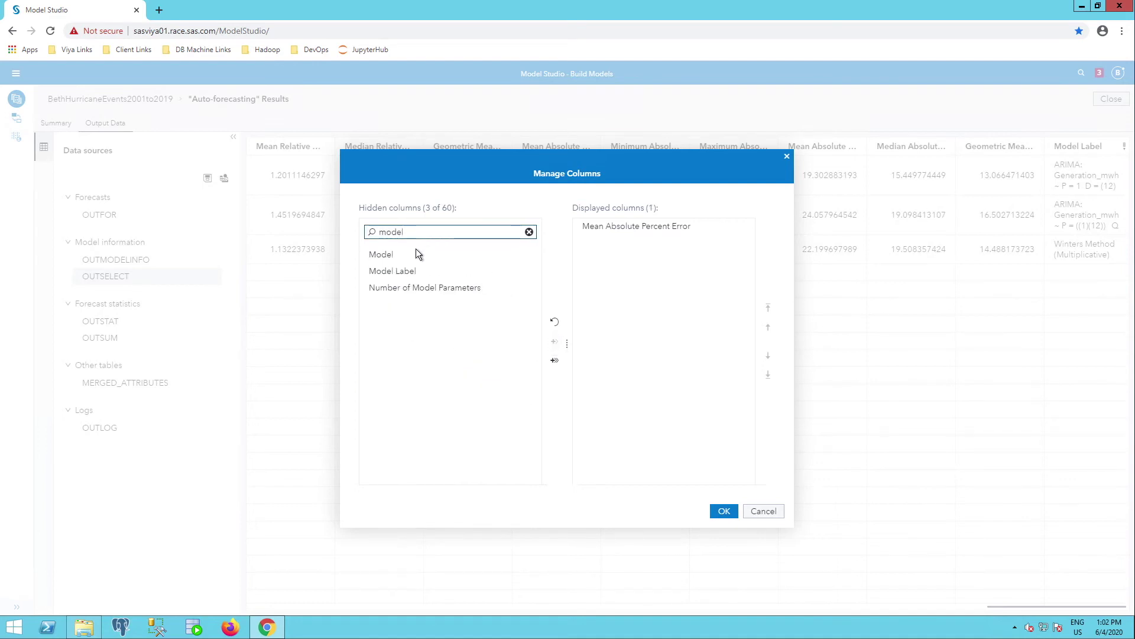
pyautogui.click(398, 257)
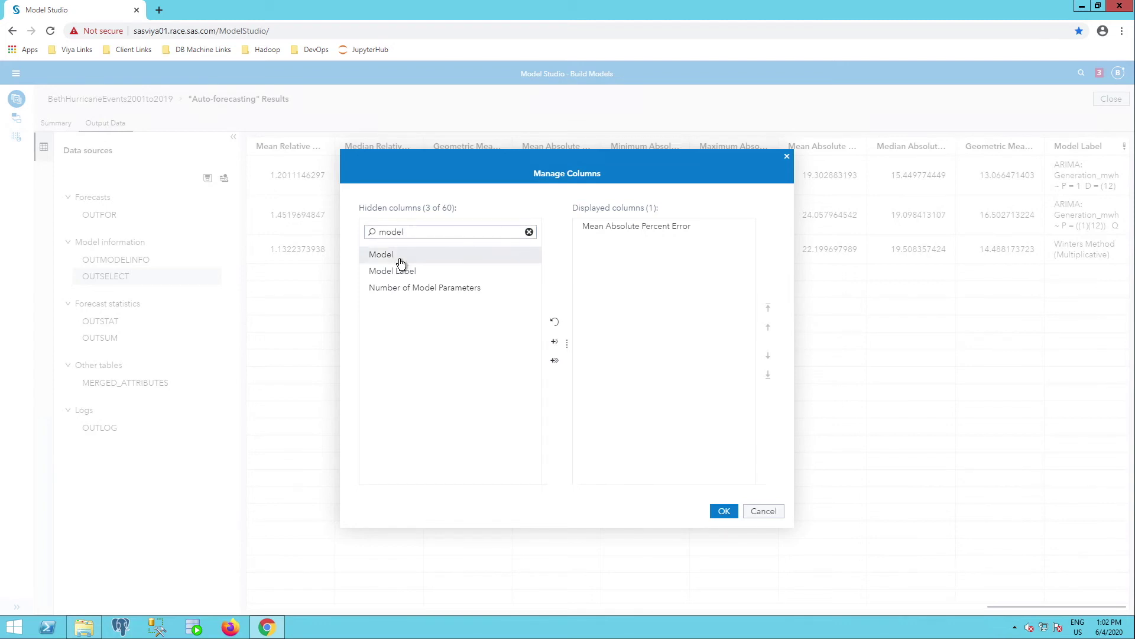
pyautogui.keyDown('ctrl'); pyautogui.click(399, 271); pyautogui.keyUp('ctrl')
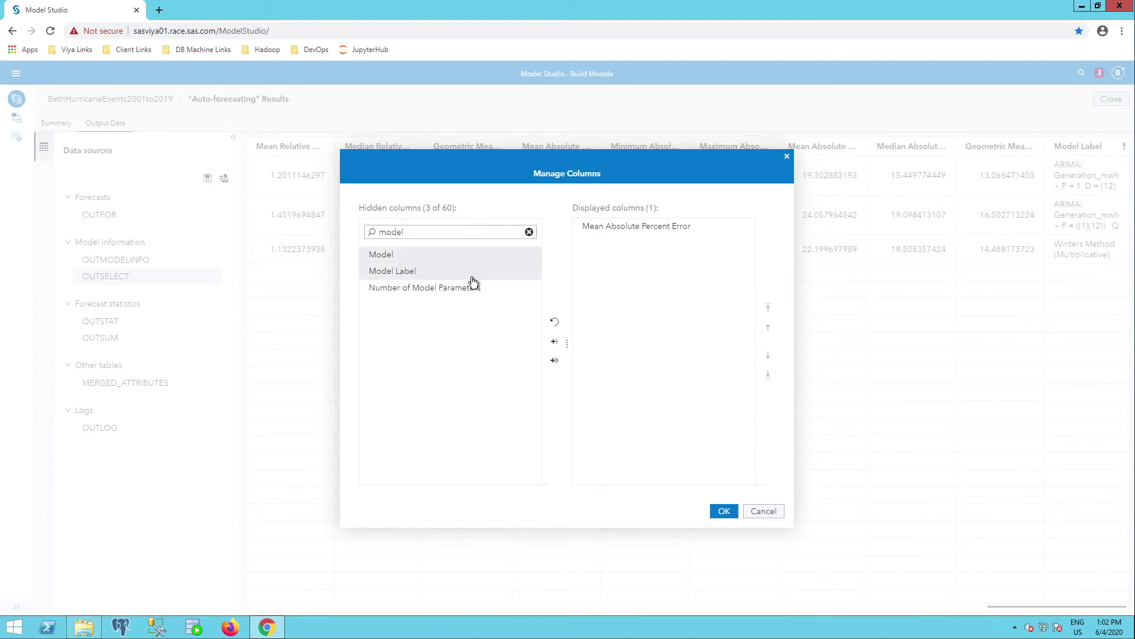
pyautogui.click(555, 345)
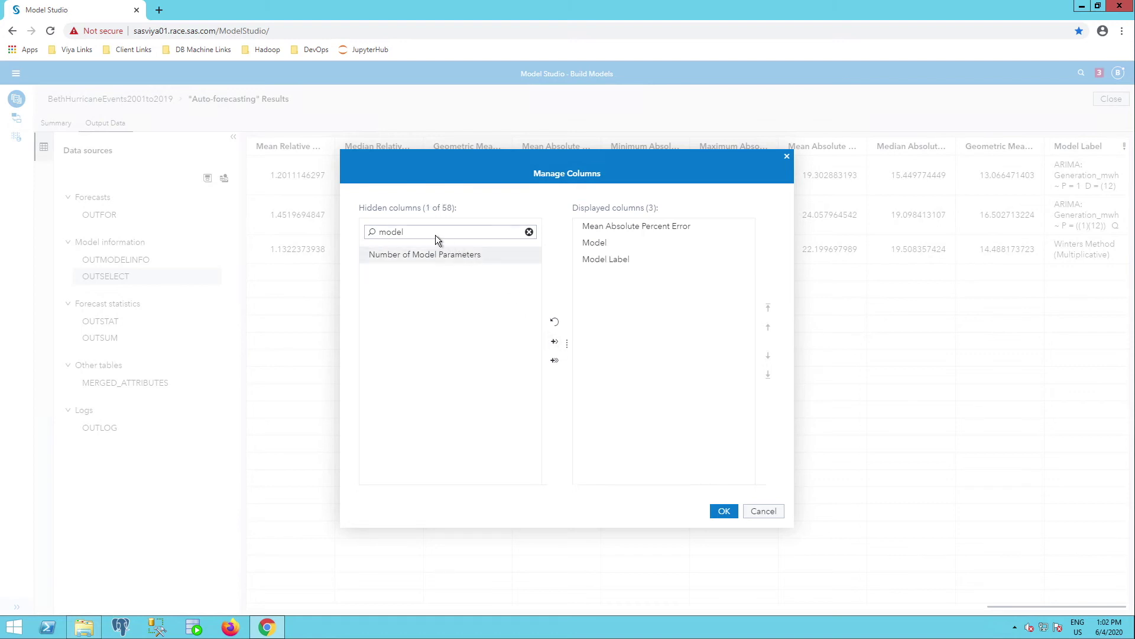
# Step: Add Root Mean Square Error to the displayed columns
pyautogui.click(407, 232)
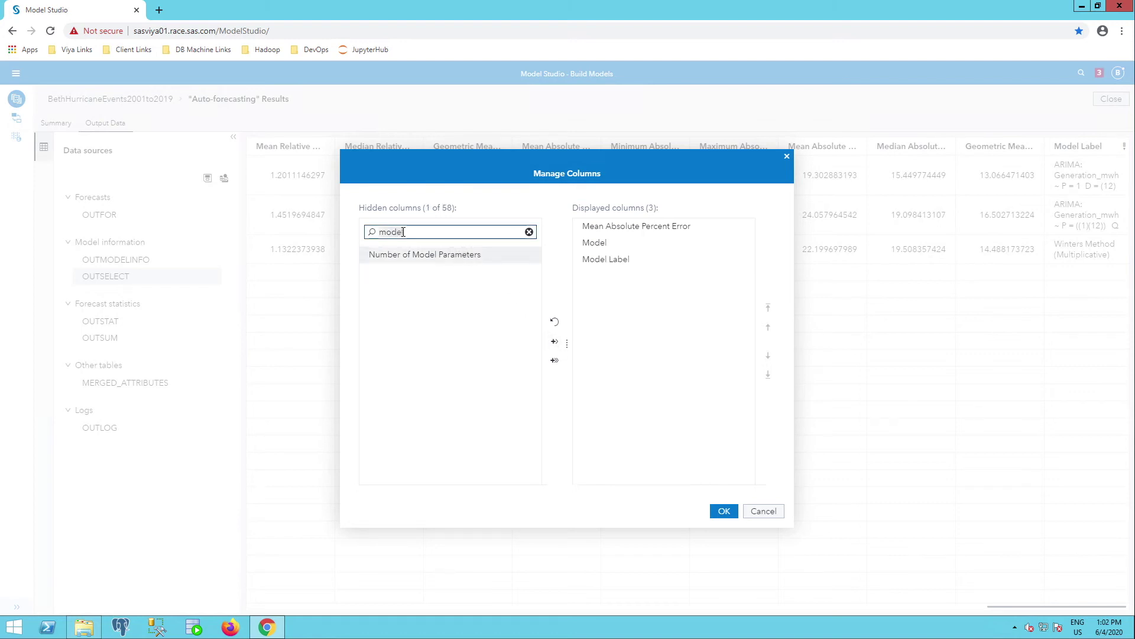
pyautogui.doubleClick(403, 231)
pyautogui.write('root')
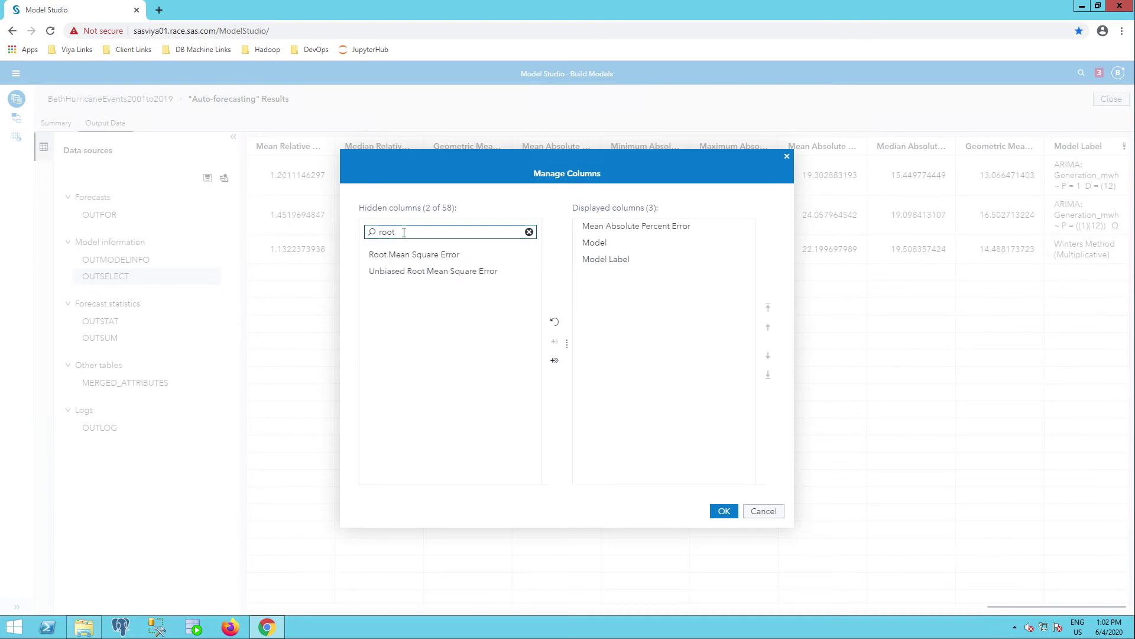
pyautogui.click(441, 255)
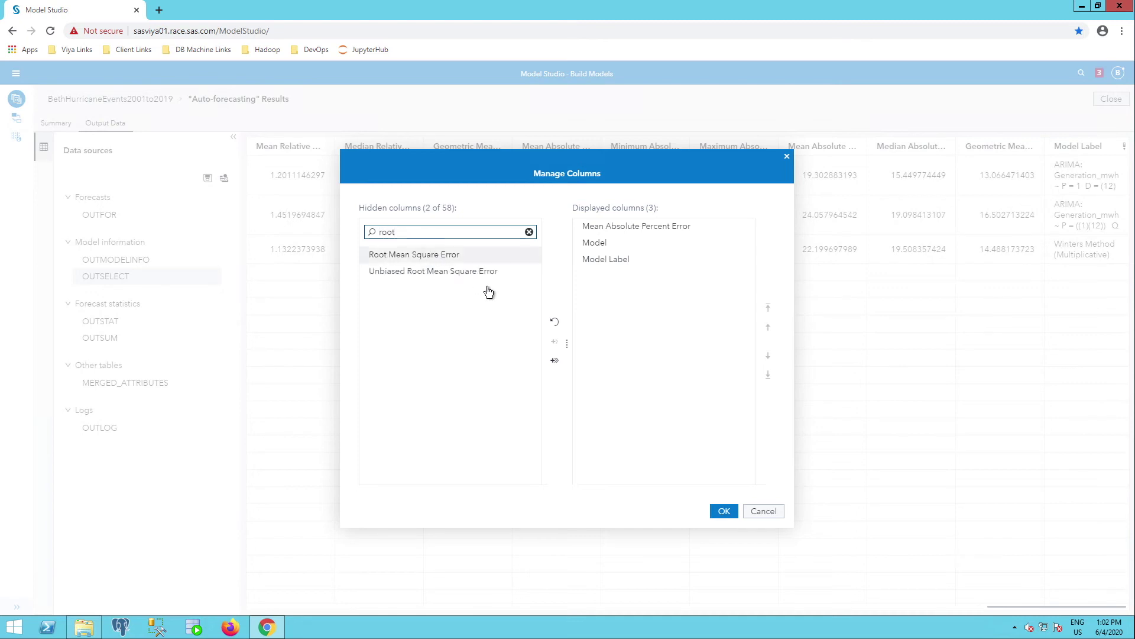
pyautogui.click(554, 342)
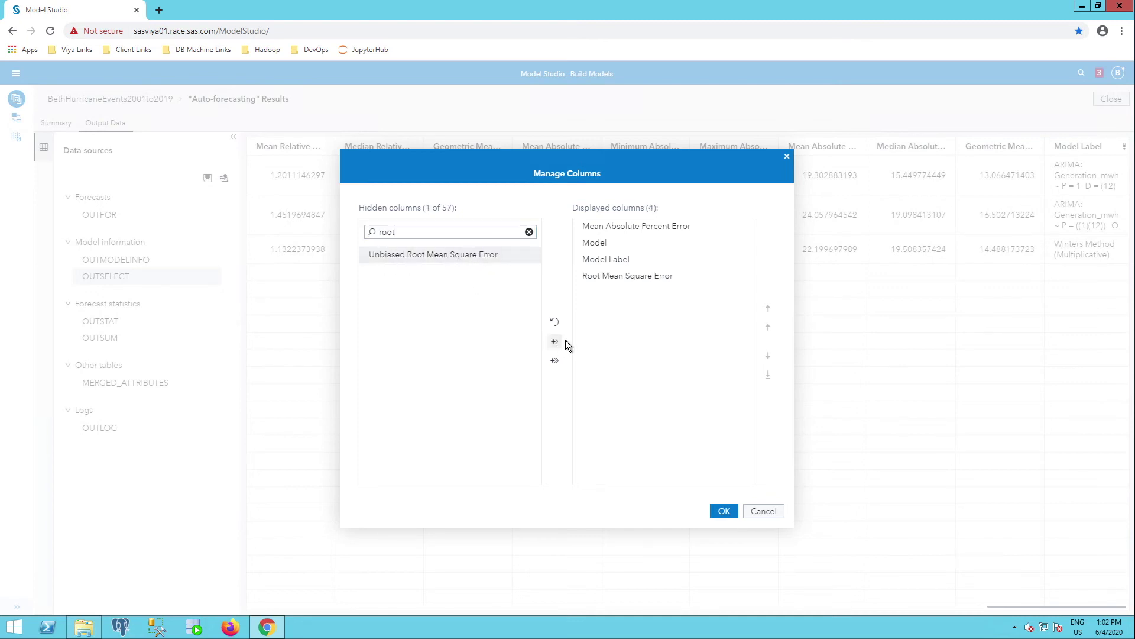
# Step: Move Mean Absolute Percent Error after Model Label and apply the column layout
pyautogui.click(677, 230)
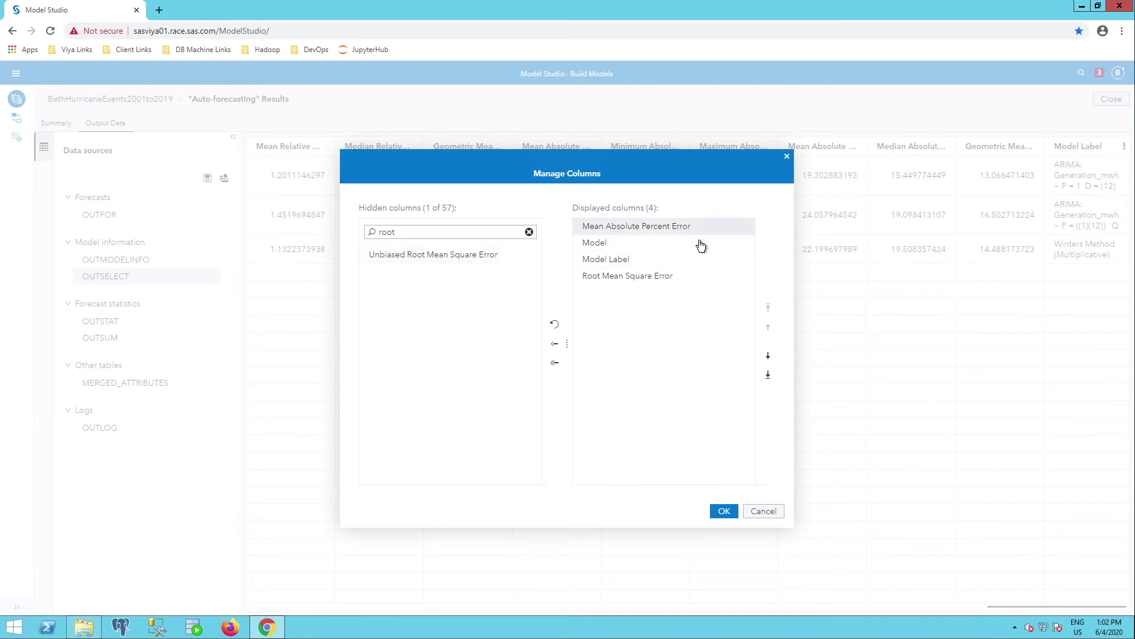
pyautogui.click(770, 358)
pyautogui.click(770, 358)
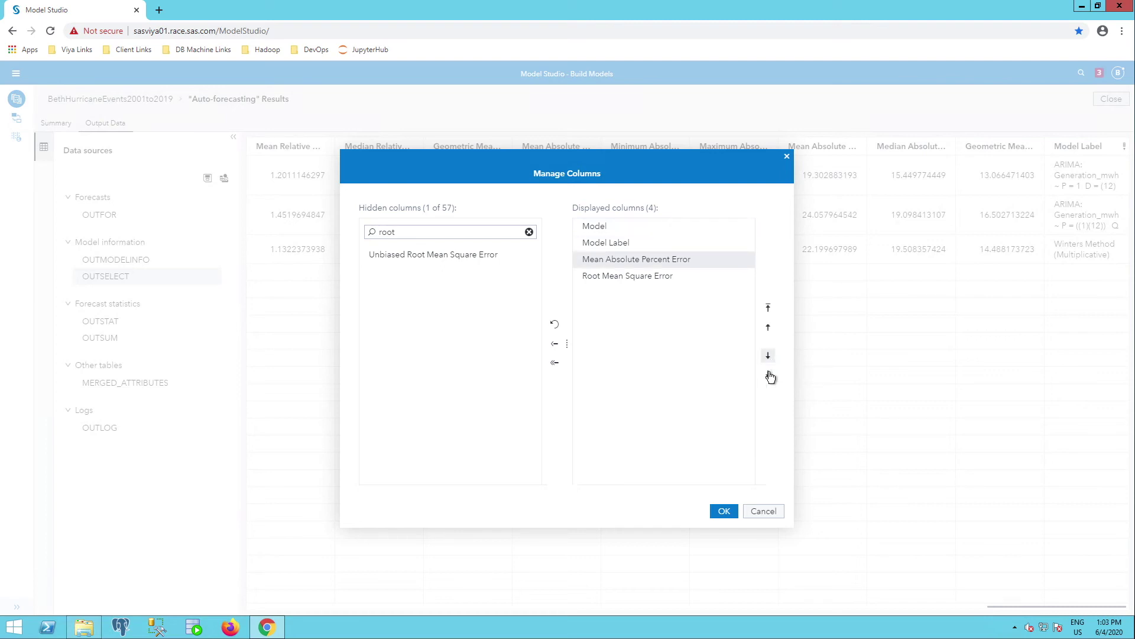
pyautogui.click(723, 520)
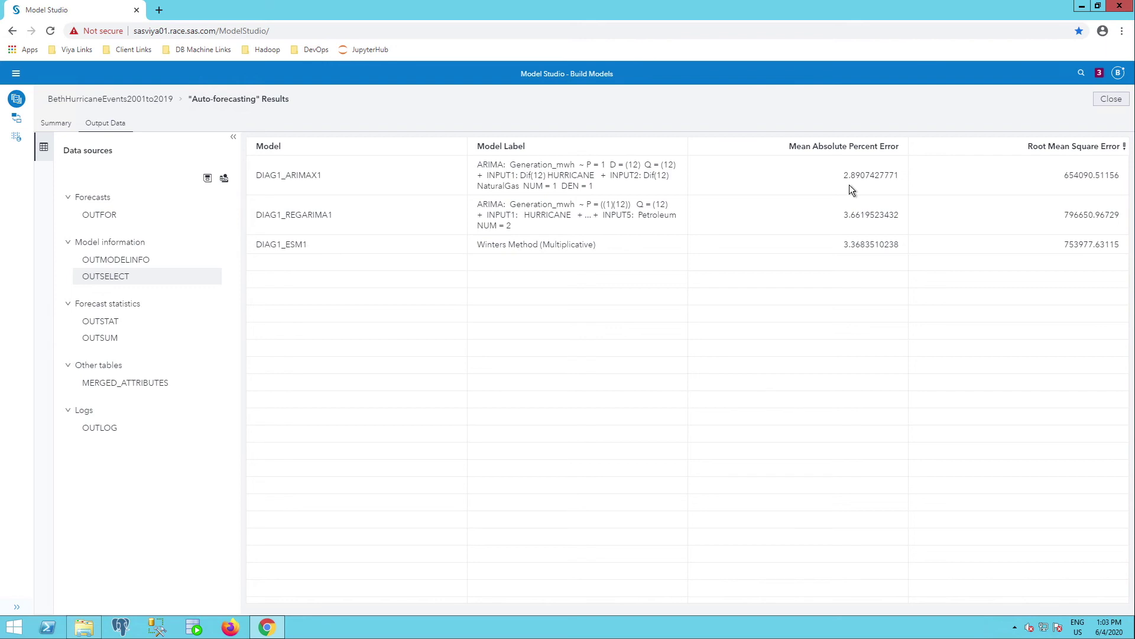
# Step: Start sending the OUTSELECT output table to Explore and Visualize
pyautogui.click(225, 179)
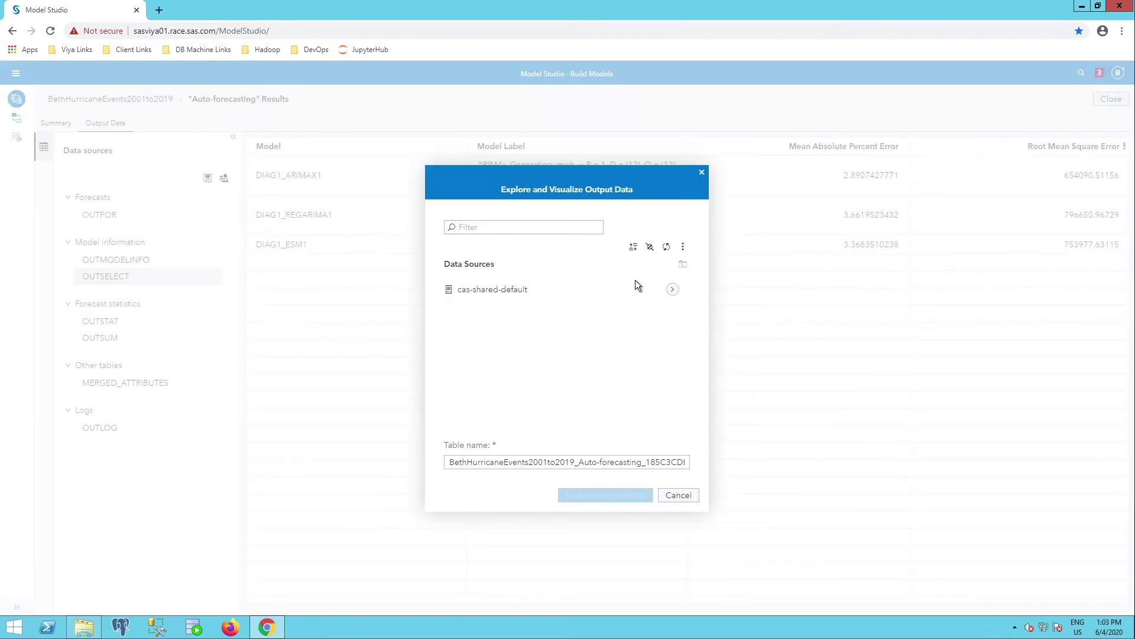
# Step: Export the Auto-forecasting table to the CASUSER caslib on cas-shared-default and explore it in Visual Analytics
pyautogui.click(673, 289)
pyautogui.click(541, 400)
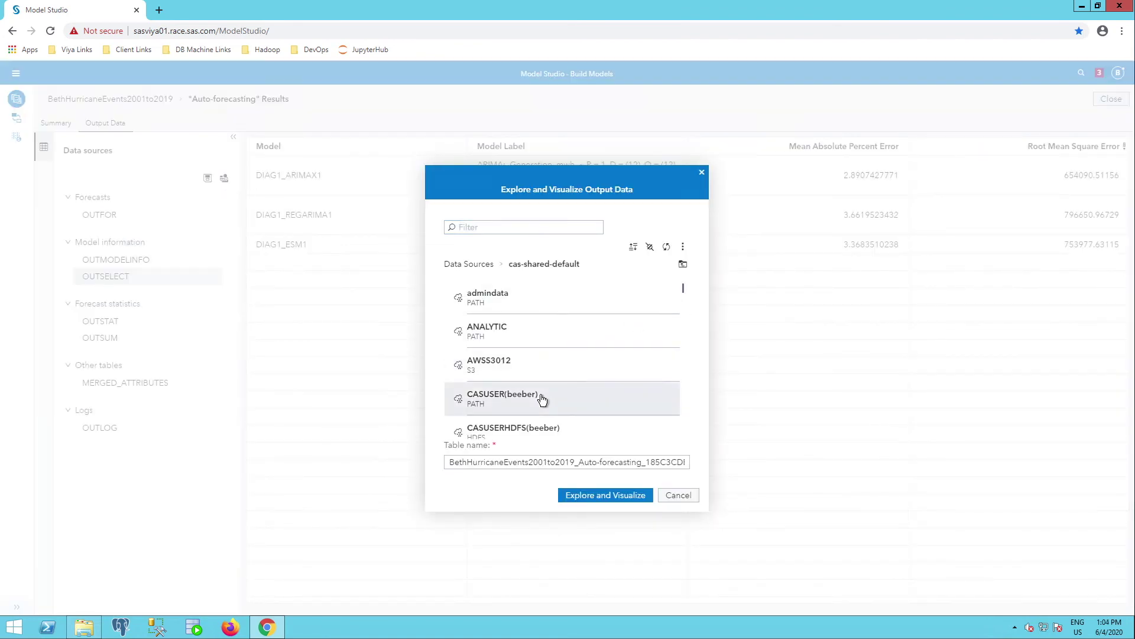
pyautogui.click(628, 501)
pyautogui.click(637, 462)
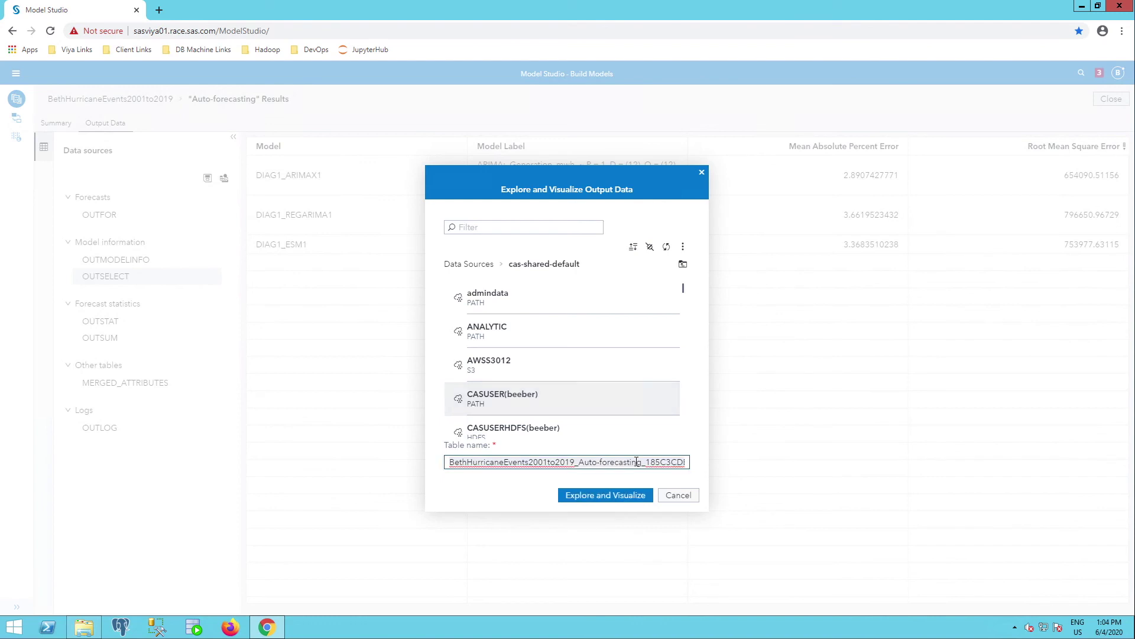
pyautogui.press('End')
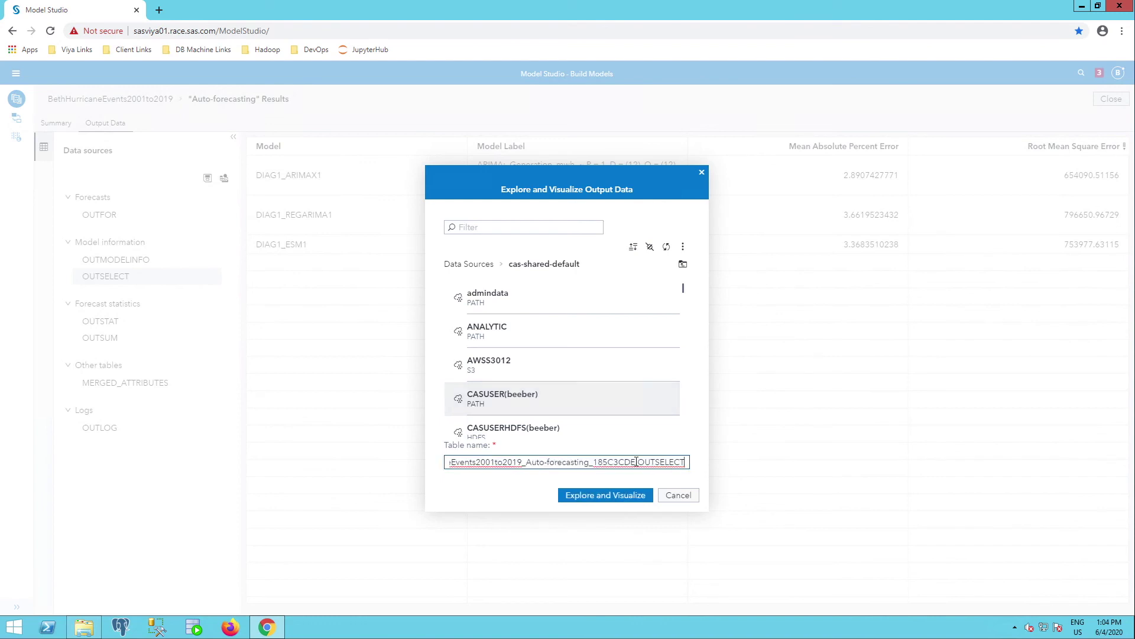
pyautogui.click(631, 500)
pyautogui.click(631, 500)
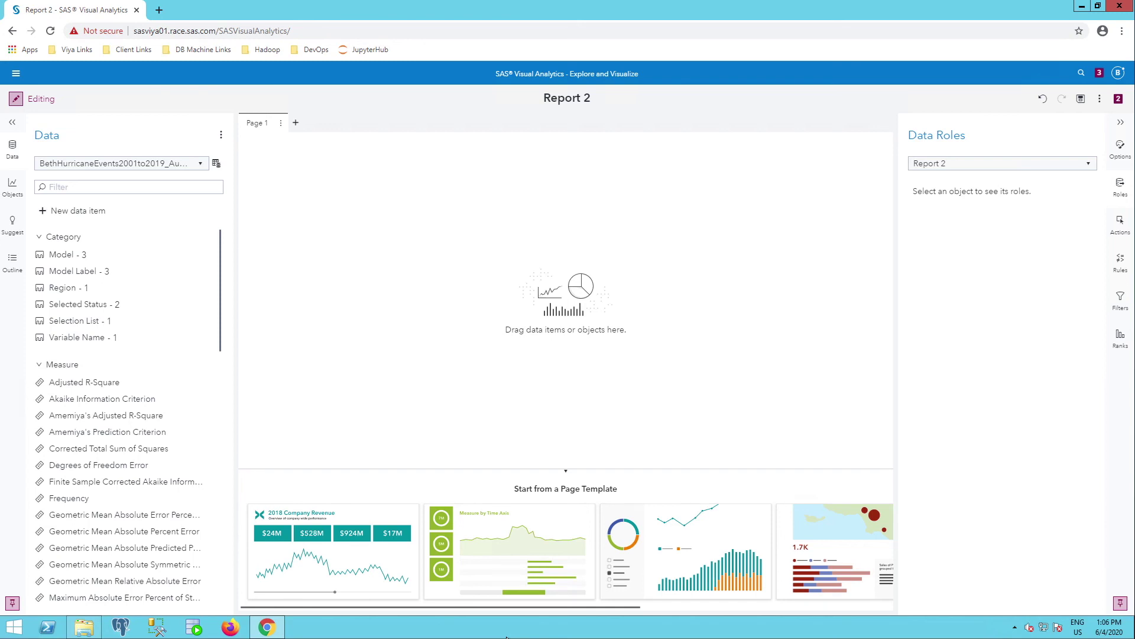
# Step: Place Model, Model Label and Mean Absolute Percent Error on Page 1 as a list table
pyautogui.click(61, 255)
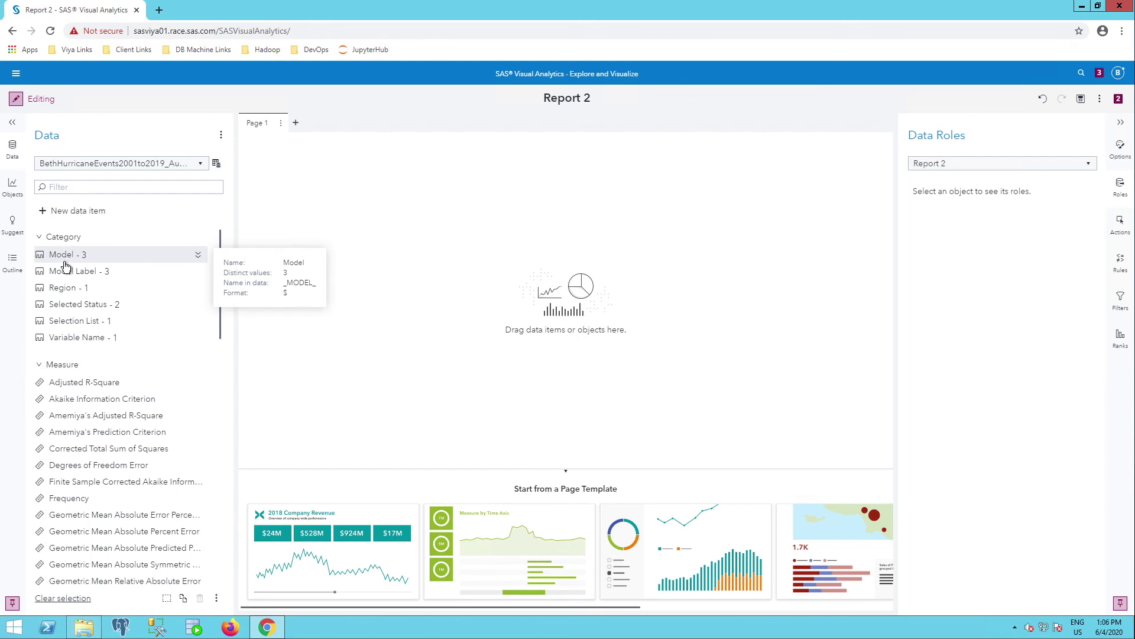
pyautogui.keyDown('ctrl'); pyautogui.click(69, 270); pyautogui.keyUp('ctrl')
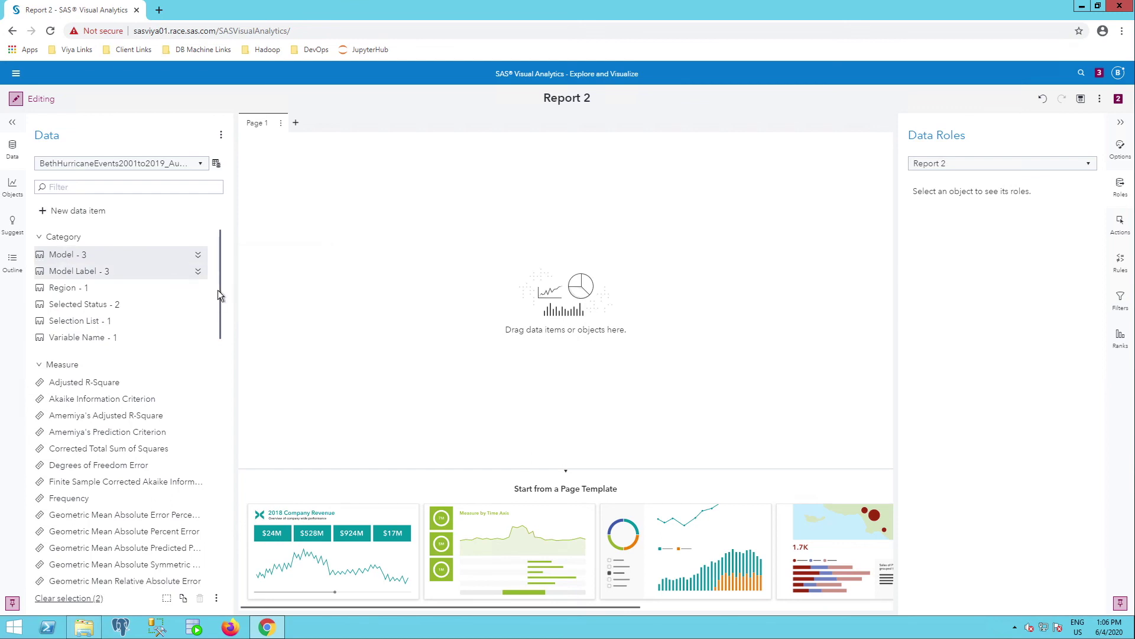
pyautogui.moveTo(218, 289); pyautogui.dragTo(196, 426)
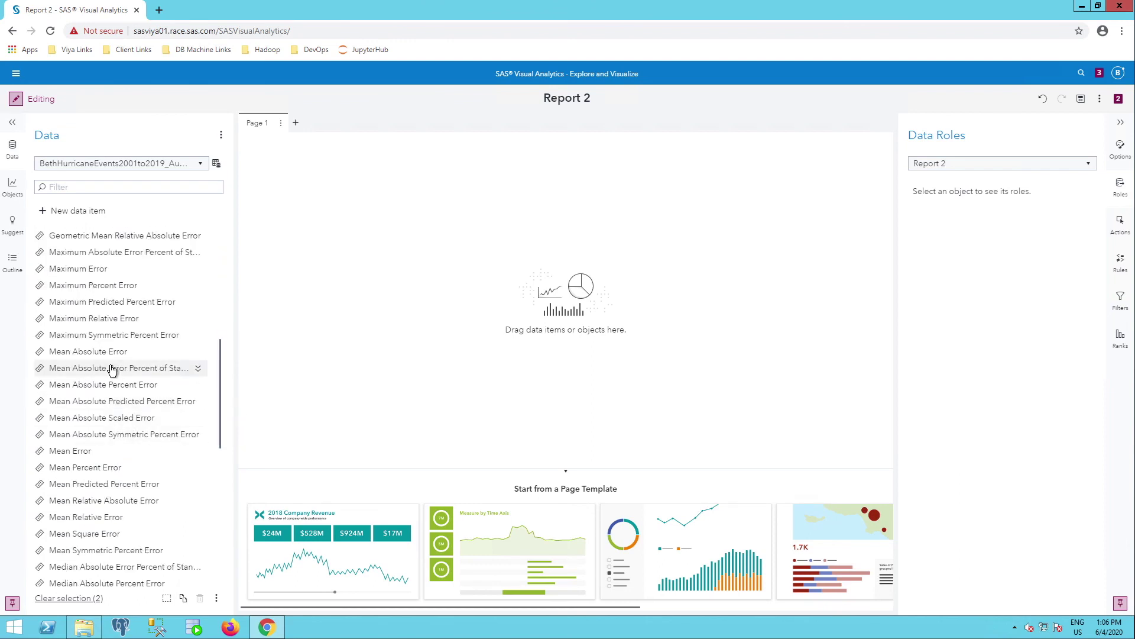
pyautogui.moveTo(113, 370)
pyautogui.keyDown('ctrl'); pyautogui.click(114, 386); pyautogui.keyUp('ctrl')
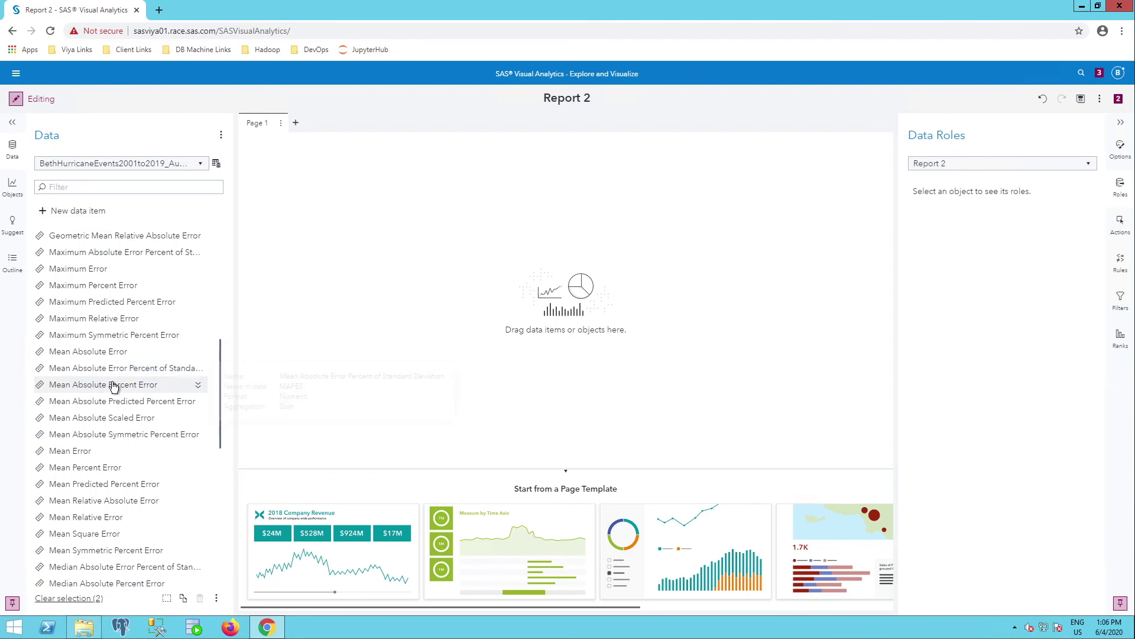
pyautogui.moveTo(114, 385); pyautogui.dragTo(357, 373)
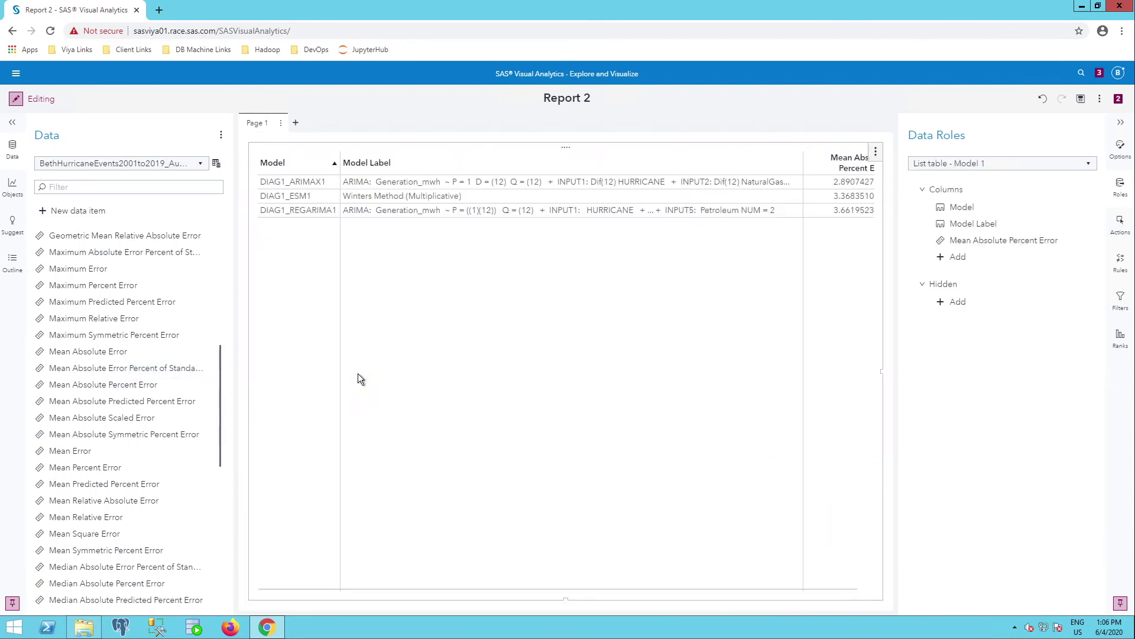